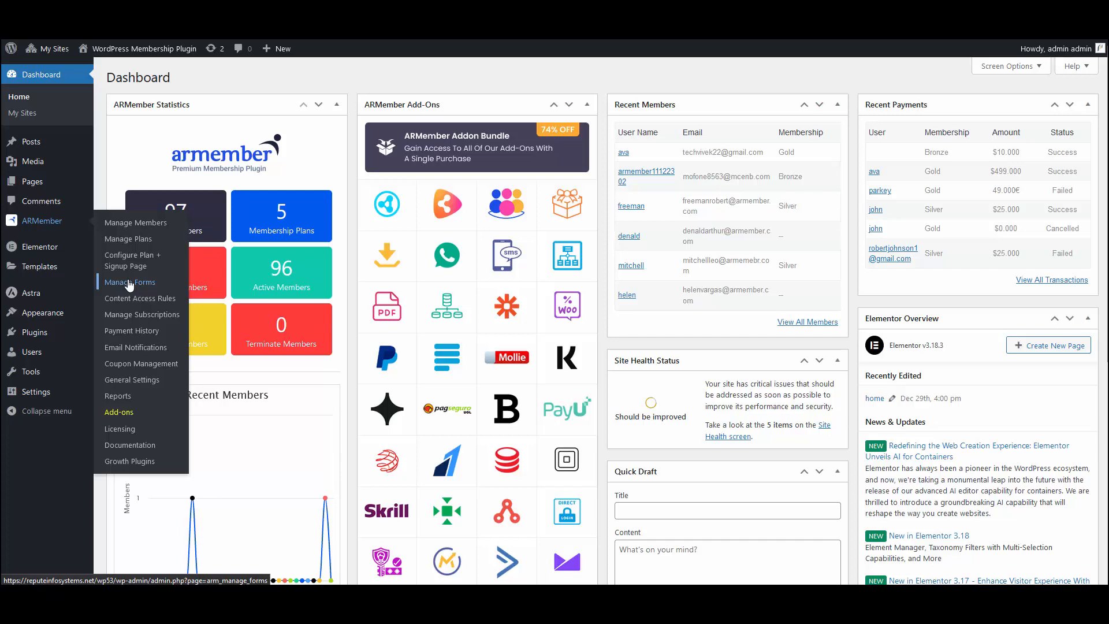
Step: Open the Login-access form set for editing from ARMember's Manage Forms page
{"action": "left_click", "coordinate": [129, 282]}
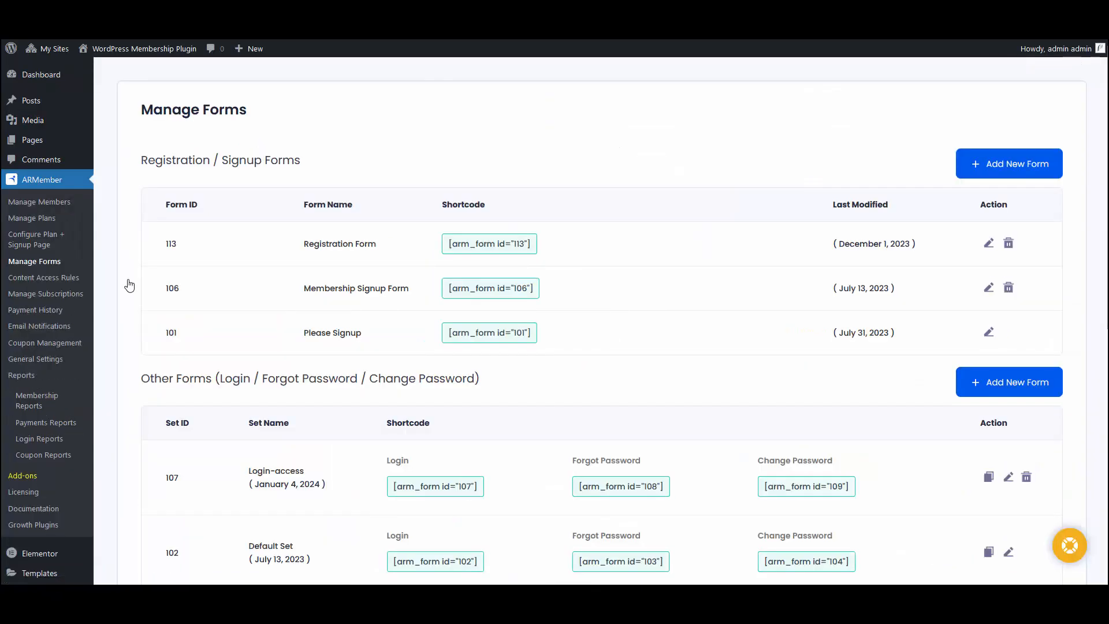
{"action": "scroll", "coordinate": [565, 345], "scroll_direction": "down", "scroll_amount": 8}
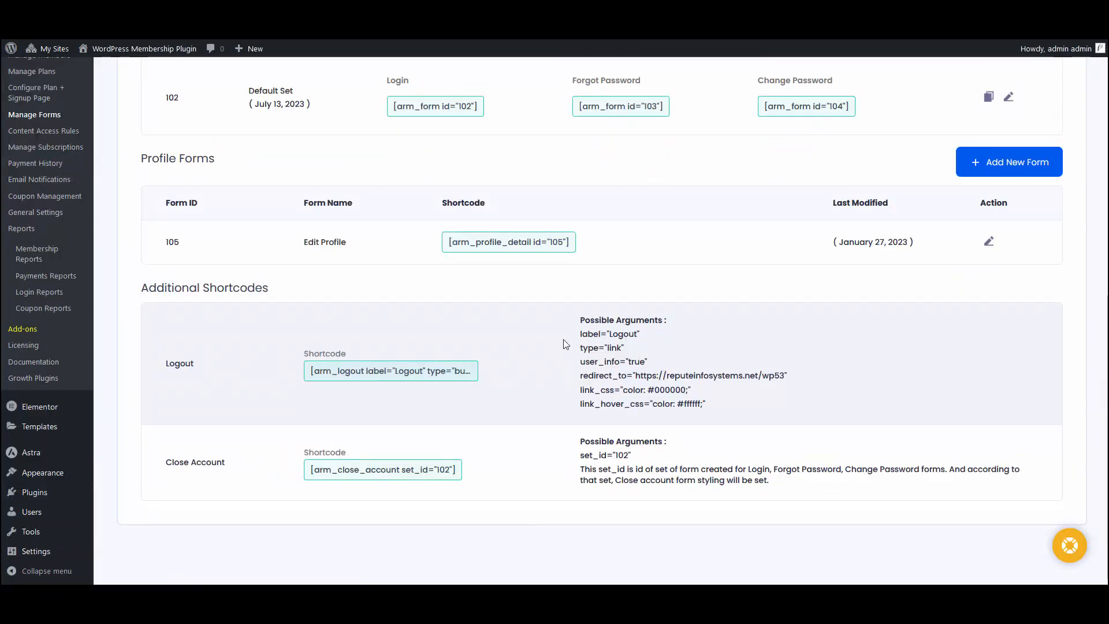
{"action": "scroll", "coordinate": [566, 344], "scroll_direction": "up", "scroll_amount": 8}
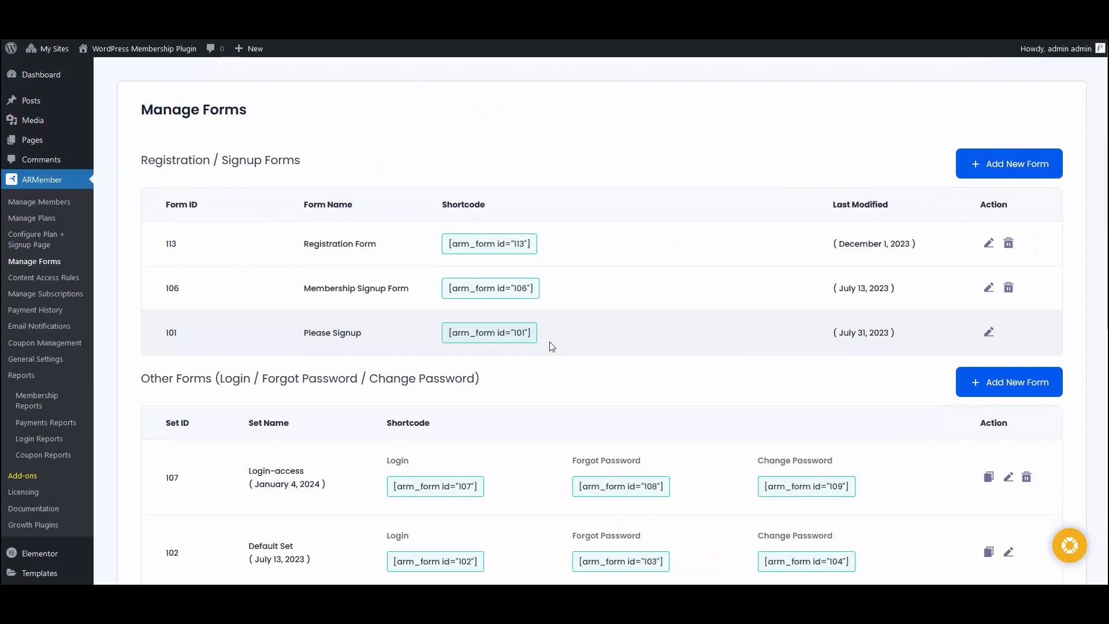
{"action": "scroll", "coordinate": [552, 345], "scroll_direction": "down", "scroll_amount": 1}
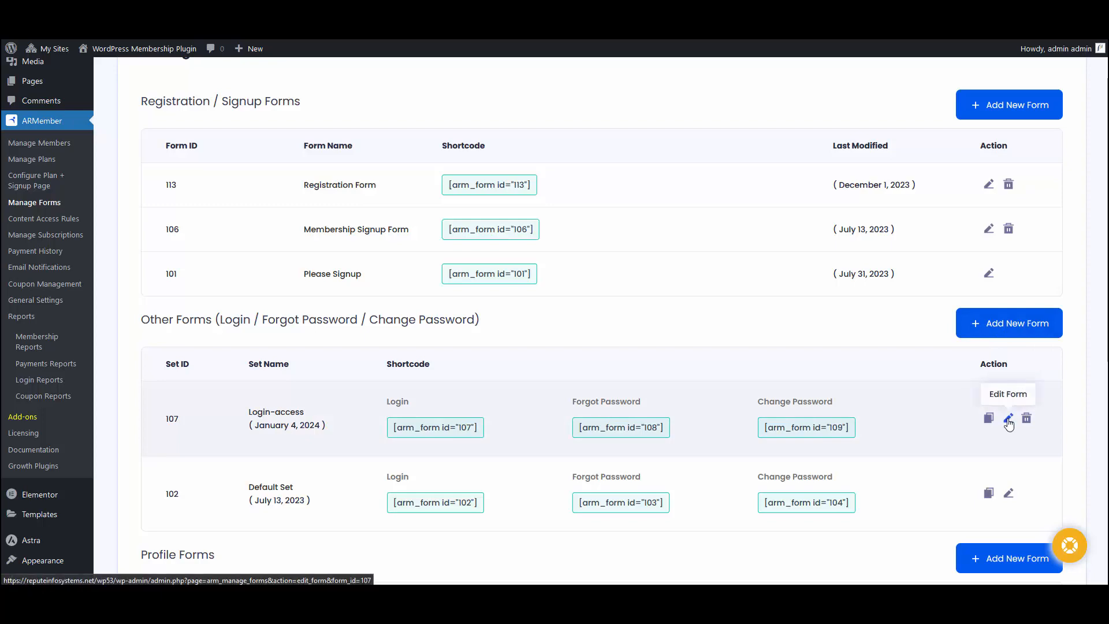
{"action": "left_click", "coordinate": [1008, 419]}
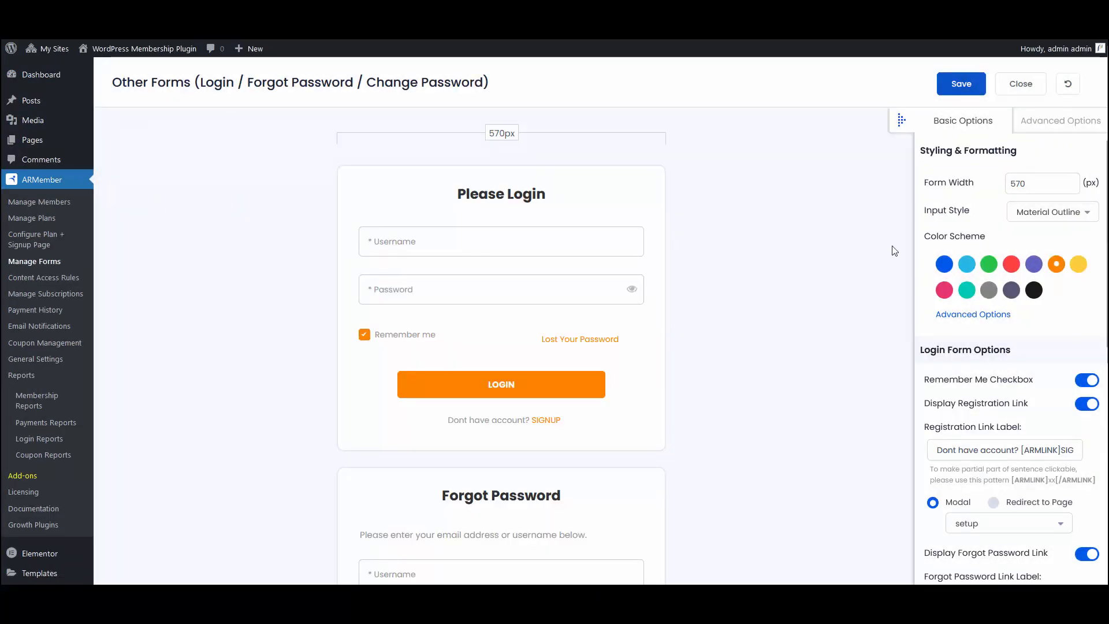
Step: Set the form width to 600 px and save the form set
{"action": "scroll", "coordinate": [582, 346], "scroll_direction": "down", "scroll_amount": 6}
{"action": "scroll", "coordinate": [857, 343], "scroll_direction": "up", "scroll_amount": 6}
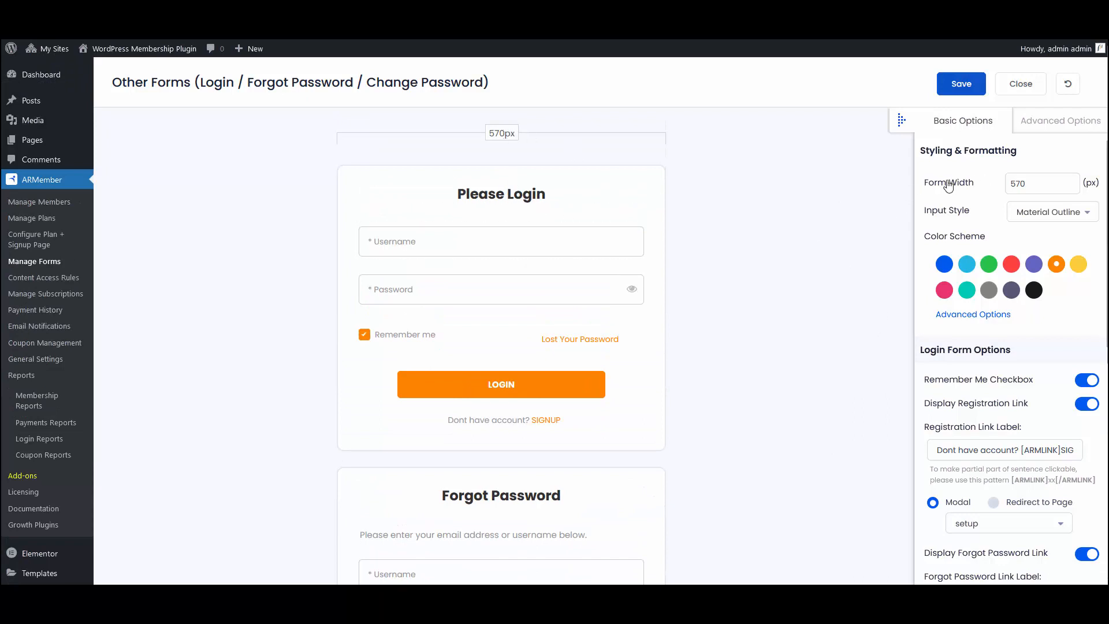
{"action": "left_click_drag", "start_coordinate": [1027, 183], "coordinate": [1006, 198]}
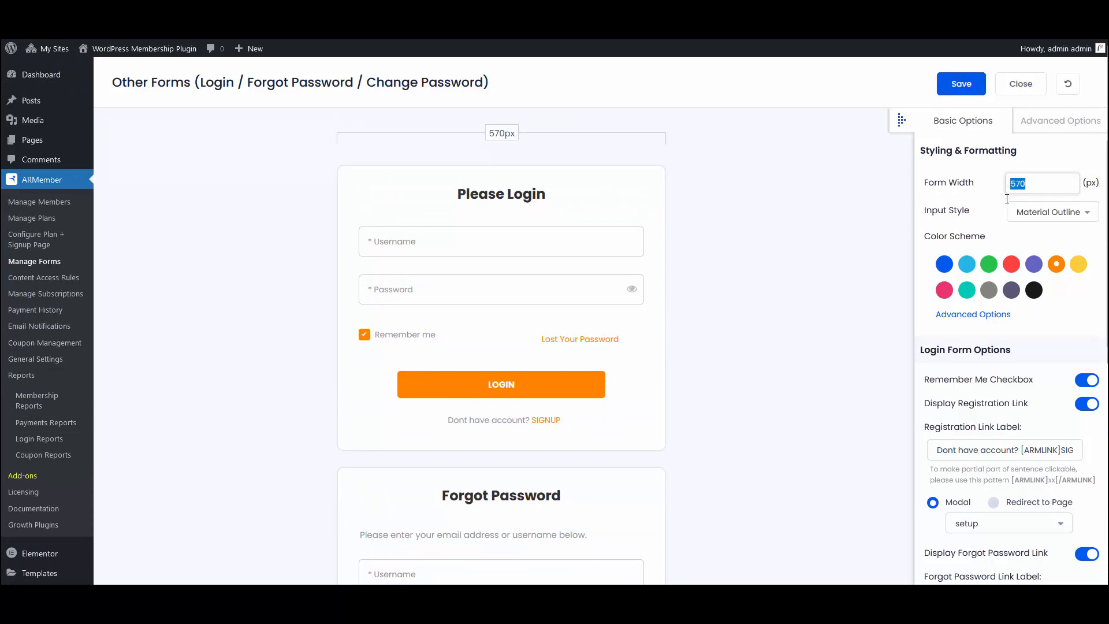
{"action": "type", "text": "600"}
{"action": "left_click", "coordinate": [976, 84]}
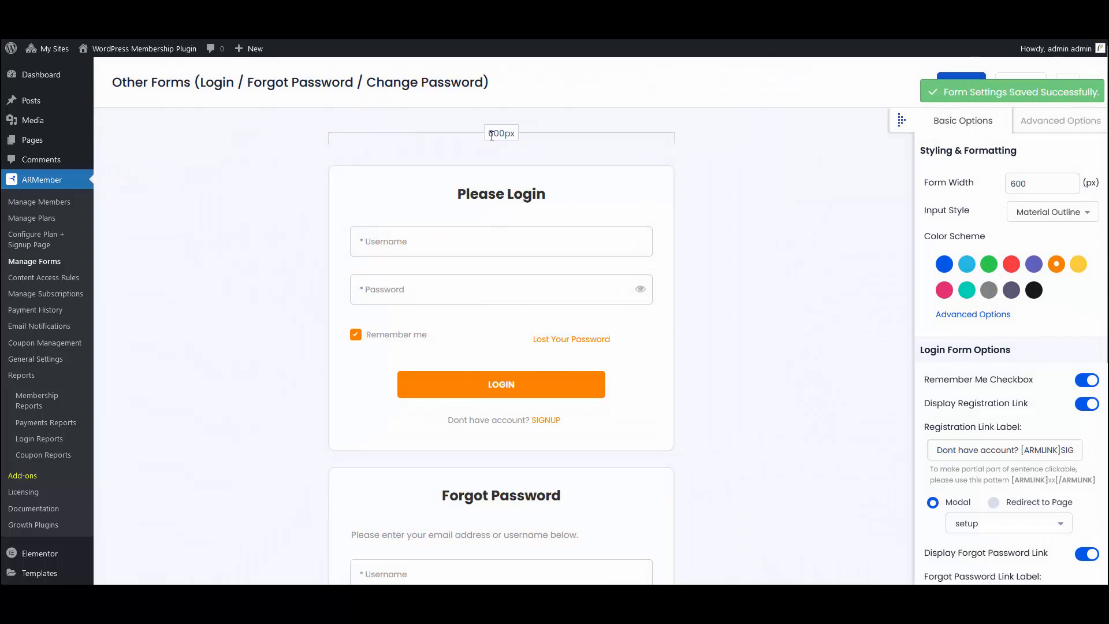
Step: Set the input style to Material Style, try the username and password fields in the preview, and choose the blue color scheme
{"action": "left_click", "coordinate": [1028, 213]}
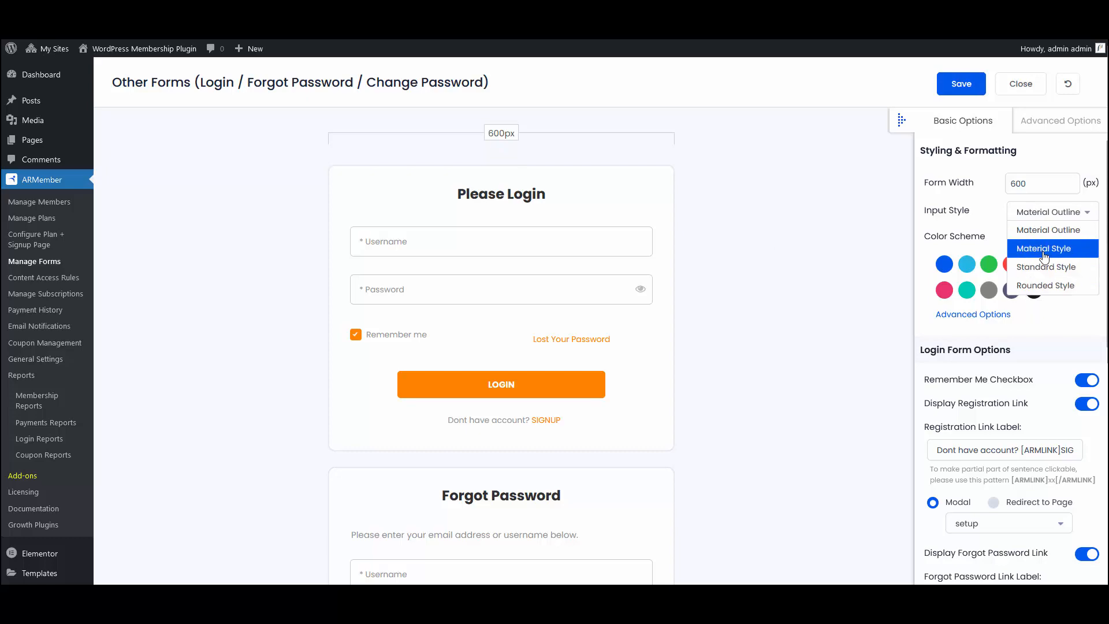
{"action": "left_click", "coordinate": [1044, 249]}
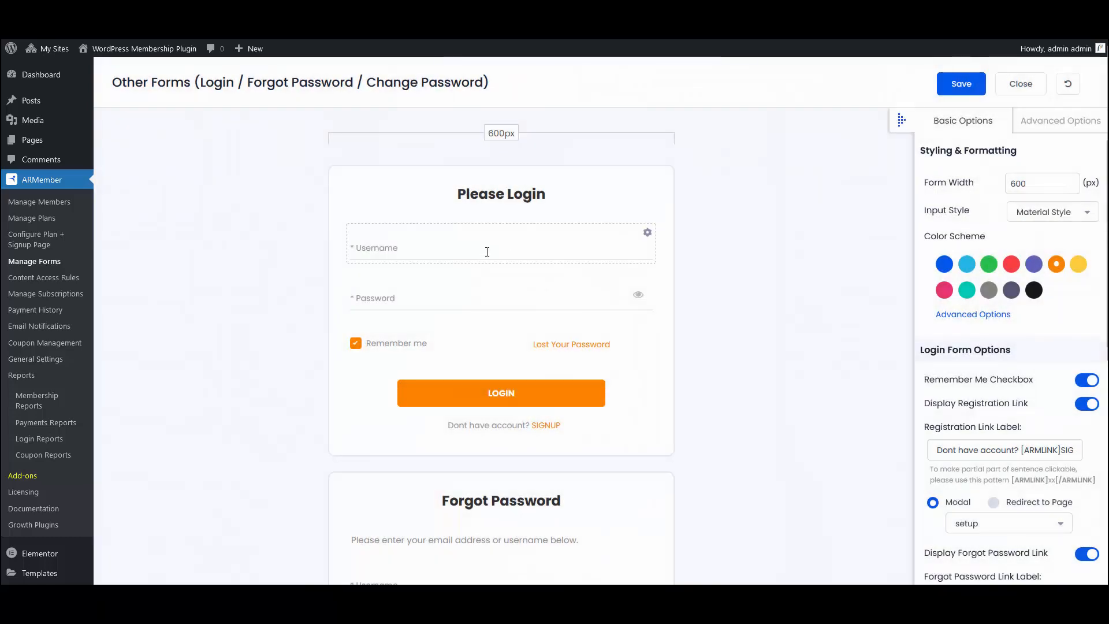
{"action": "left_click", "coordinate": [487, 252]}
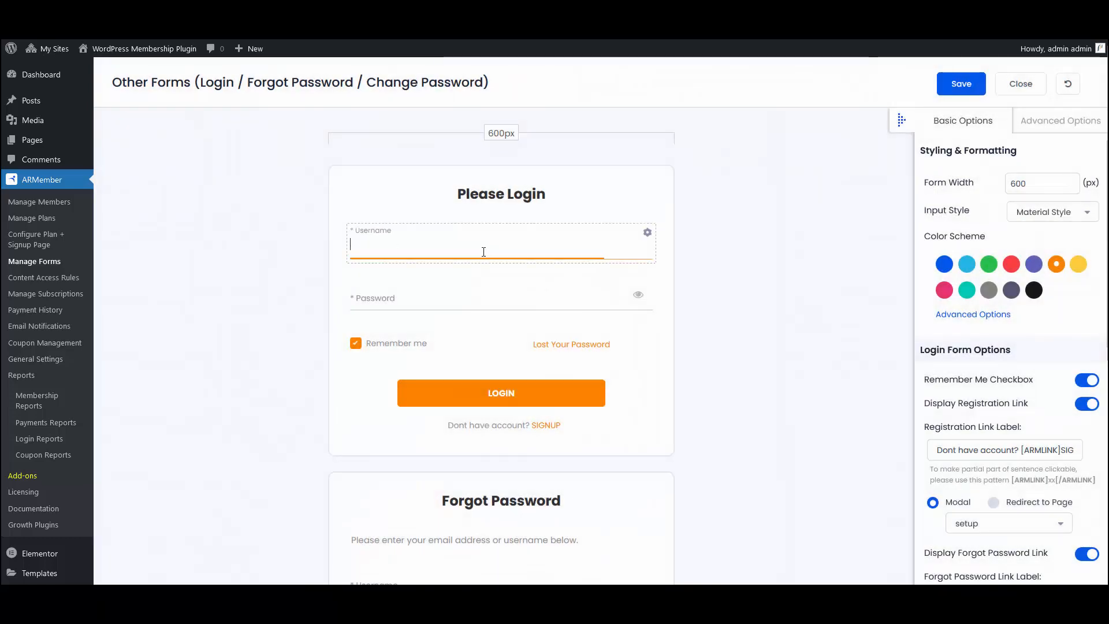
{"action": "left_click", "coordinate": [415, 300]}
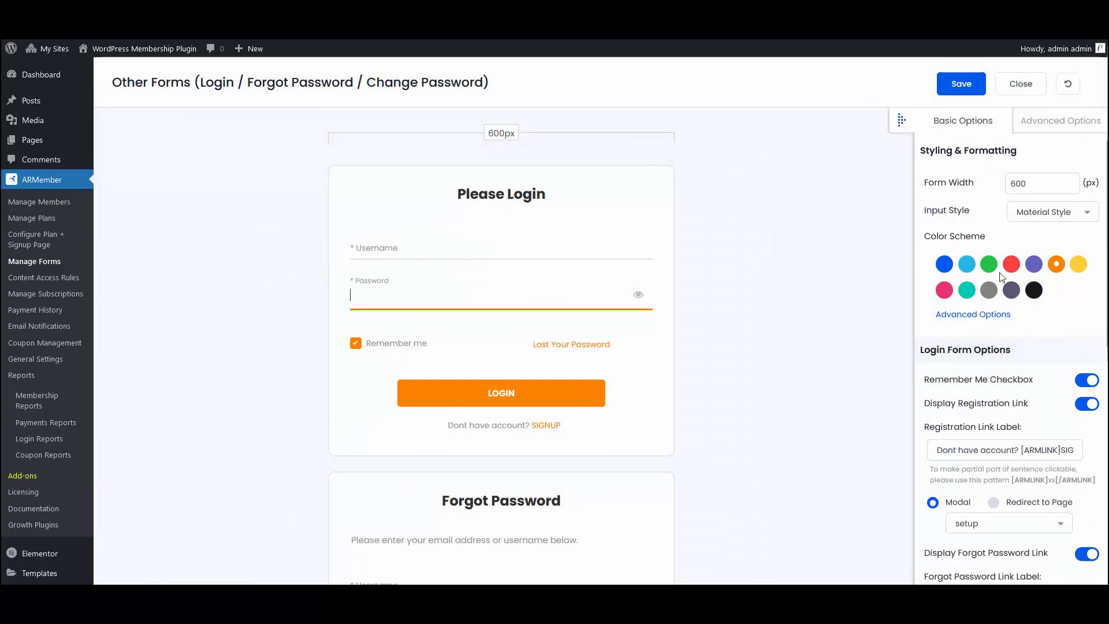
{"action": "left_click", "coordinate": [944, 265]}
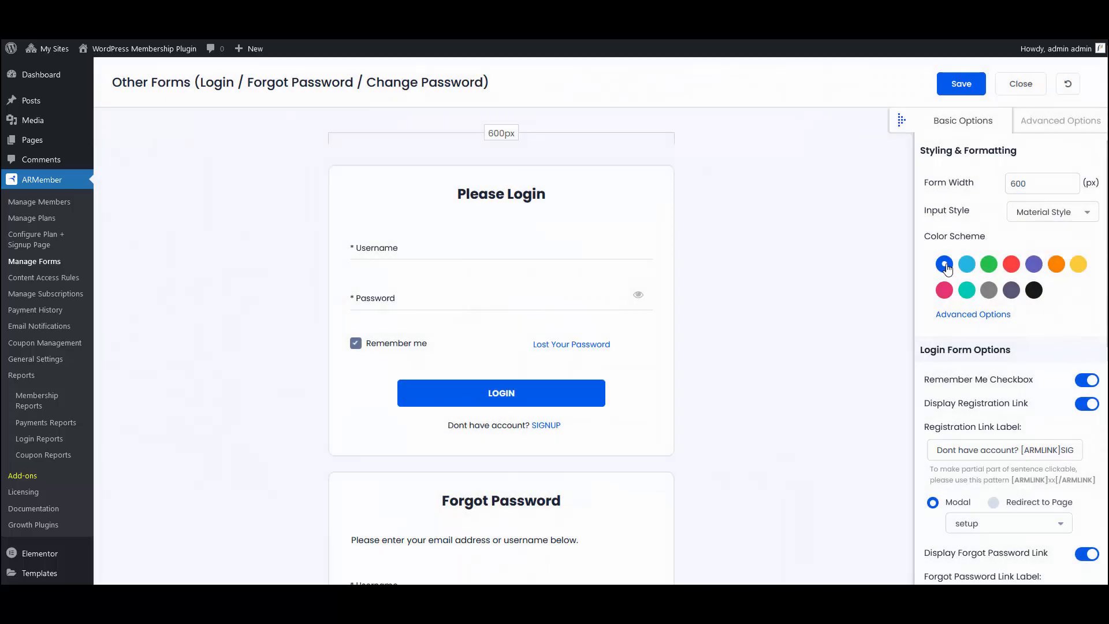
Step: Switch the registration link display off and back on, and do the same for the forgot password link
{"action": "scroll", "coordinate": [950, 263], "scroll_direction": "down", "scroll_amount": 3}
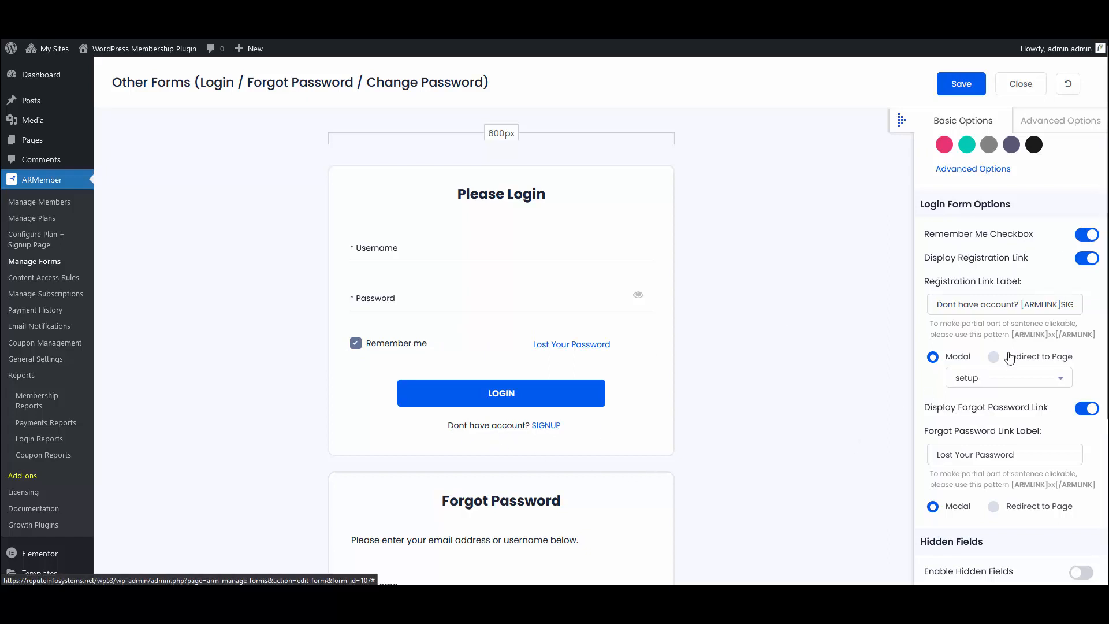
{"action": "left_click", "coordinate": [1089, 265]}
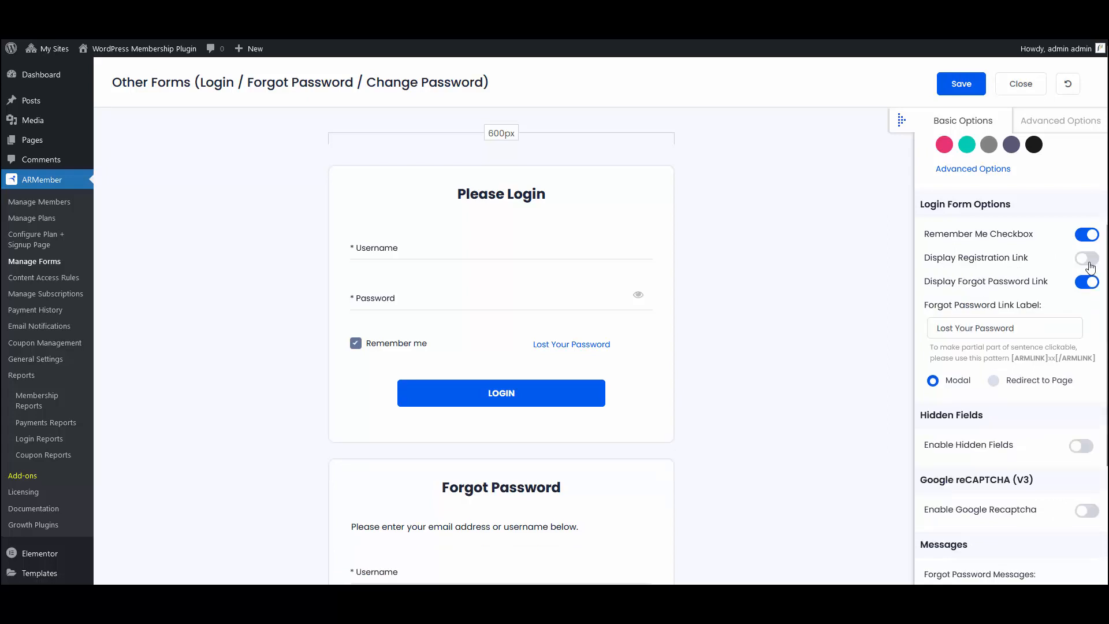
{"action": "left_click", "coordinate": [1089, 265]}
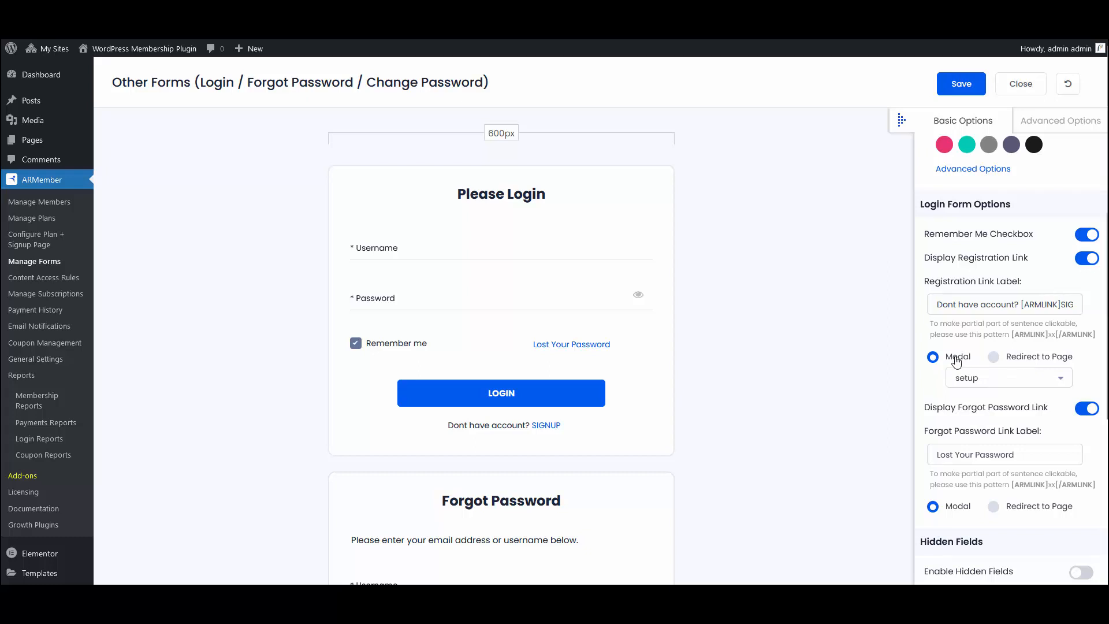
{"action": "scroll", "coordinate": [968, 341], "scroll_direction": "down", "scroll_amount": 4}
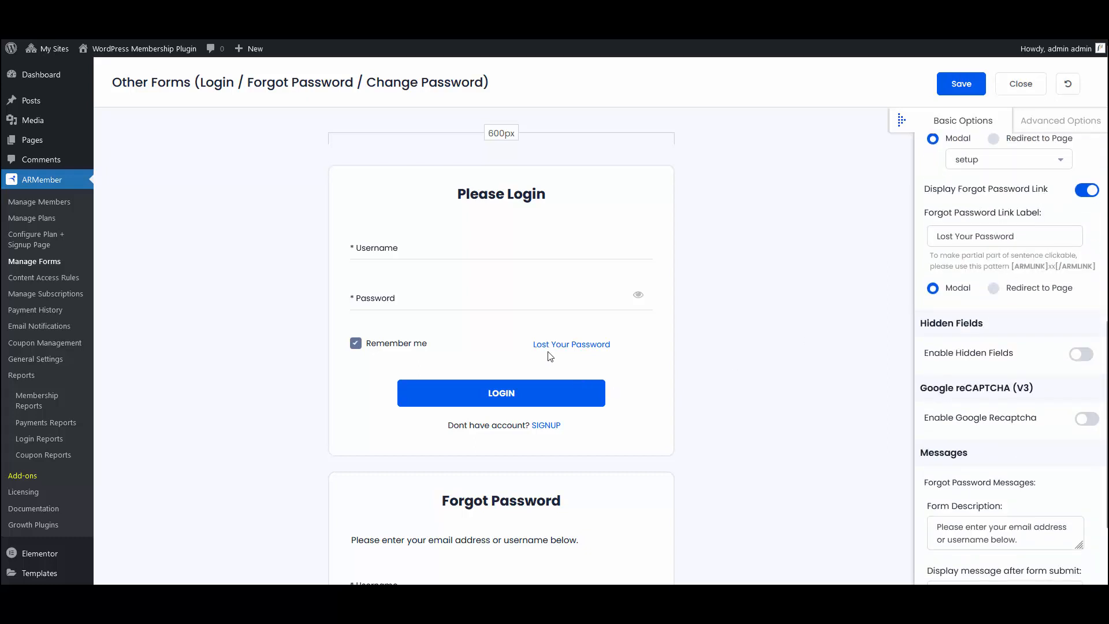
{"action": "left_click", "coordinate": [1087, 191]}
{"action": "left_click", "coordinate": [1087, 190]}
Step: Enable hidden fields to view their title, meta key and meta value settings, and disable them again
{"action": "left_click", "coordinate": [1084, 355]}
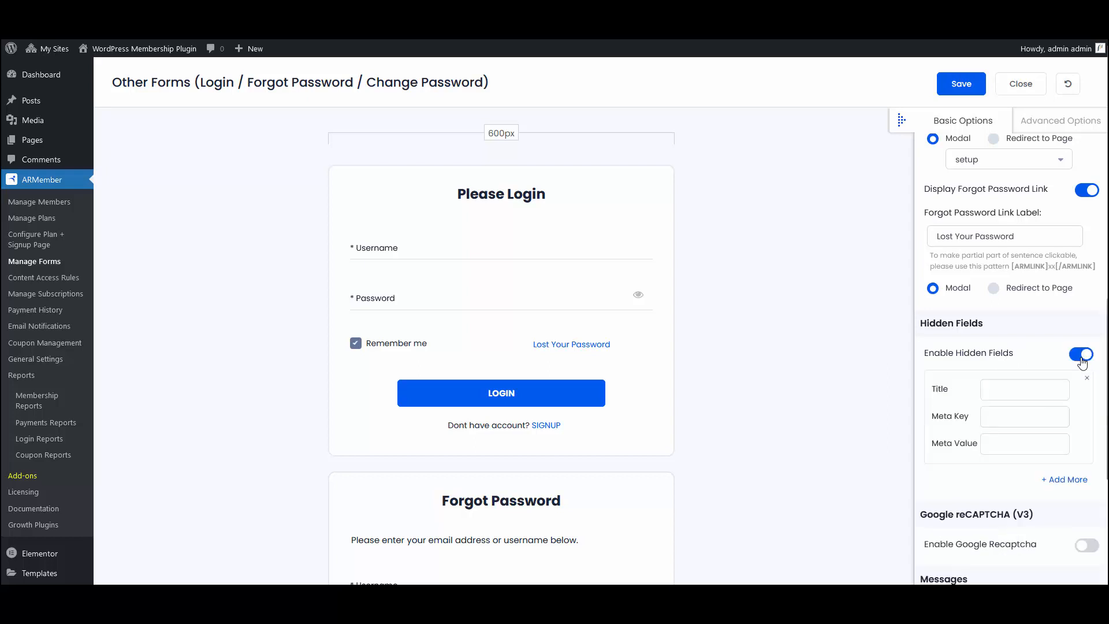
{"action": "left_click", "coordinate": [1004, 438]}
{"action": "left_click", "coordinate": [1078, 354]}
Step: Review the Google reCAPTCHA option and the forgot password and change password messages alongside their form previews
{"action": "scroll", "coordinate": [1030, 341], "scroll_direction": "down", "scroll_amount": 2}
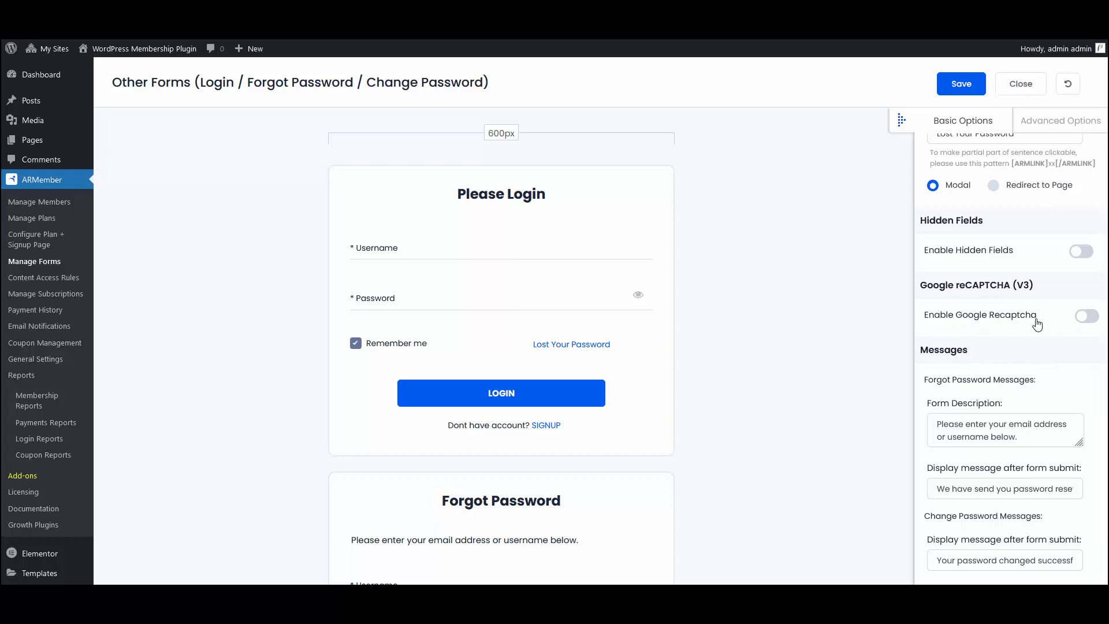
{"action": "scroll", "coordinate": [603, 416], "scroll_direction": "down", "scroll_amount": 3}
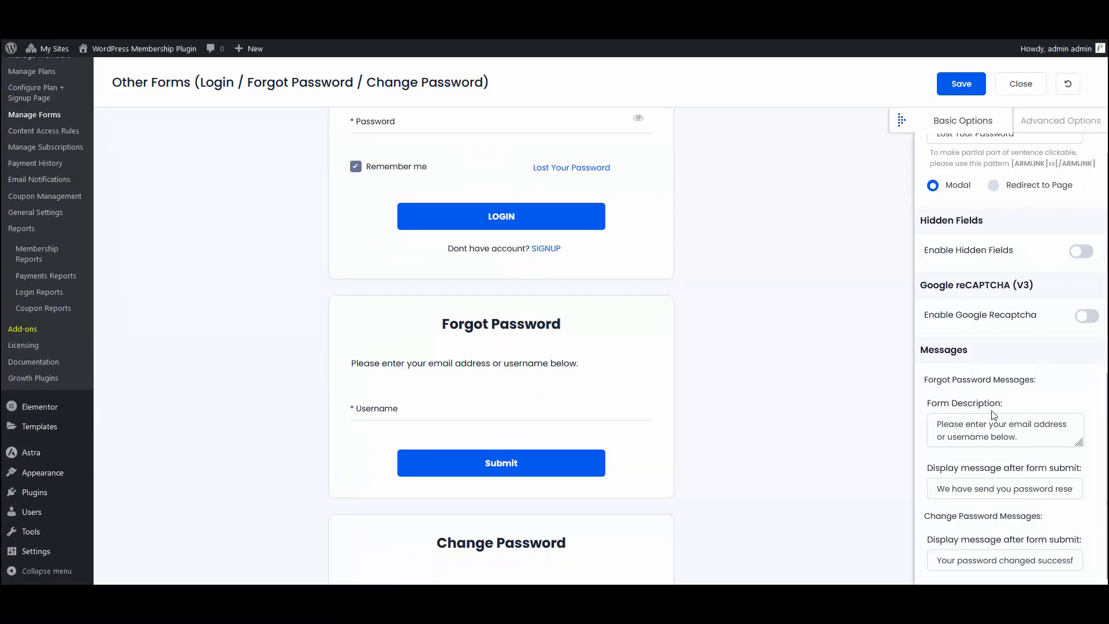
{"action": "left_click", "coordinate": [973, 435]}
{"action": "scroll", "coordinate": [664, 411], "scroll_direction": "down", "scroll_amount": 3}
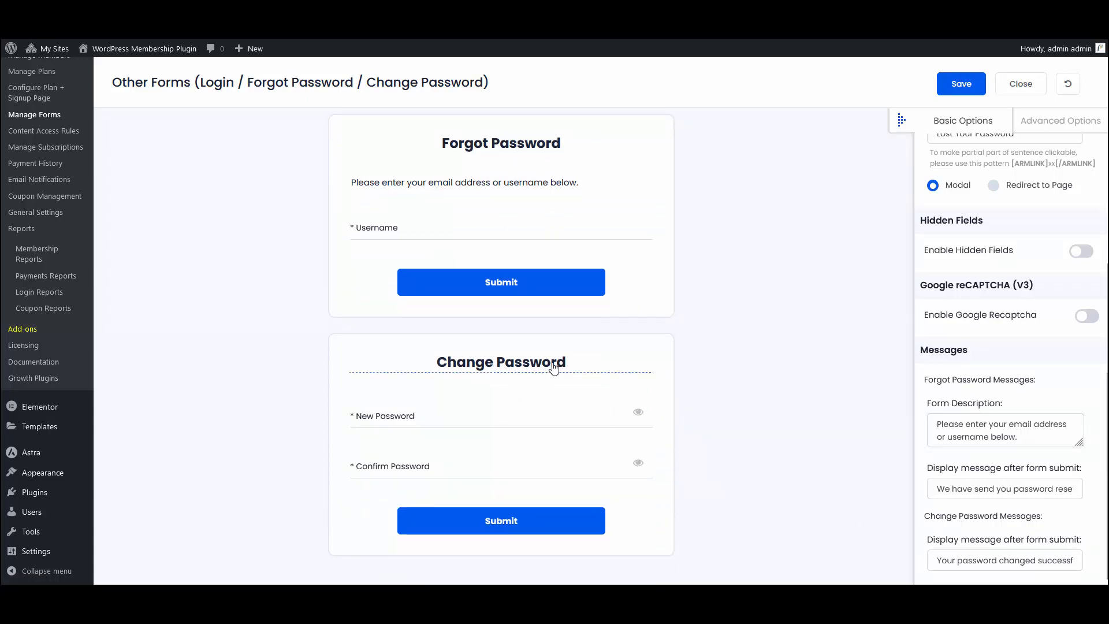
Step: Open the Change Password and Forgot Password form titles for editing and leave without changing them
{"action": "left_click", "coordinate": [494, 360]}
{"action": "scroll", "coordinate": [531, 283], "scroll_direction": "up", "scroll_amount": 1}
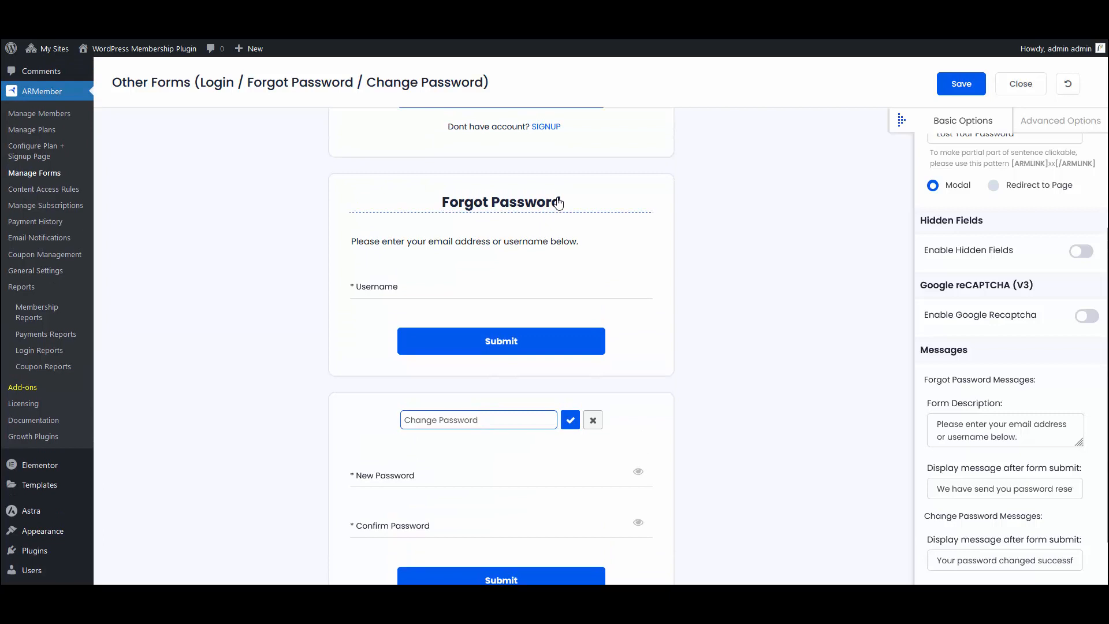
{"action": "left_click", "coordinate": [560, 202]}
{"action": "left_click", "coordinate": [592, 202]}
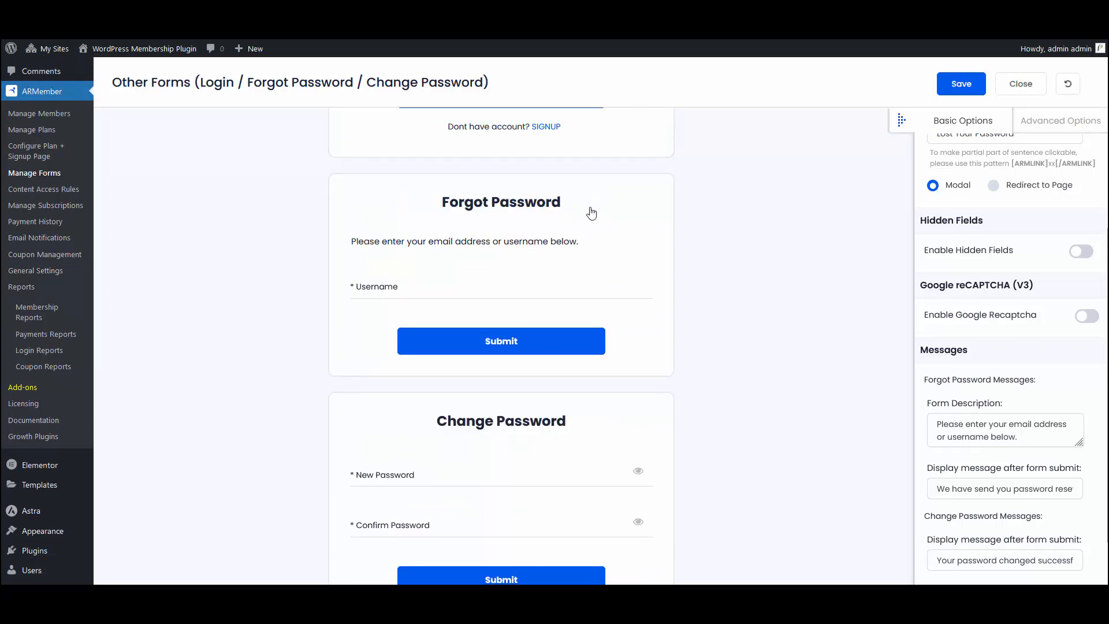
Step: Save the form set's settings
{"action": "scroll", "coordinate": [600, 340], "scroll_direction": "down", "scroll_amount": 1}
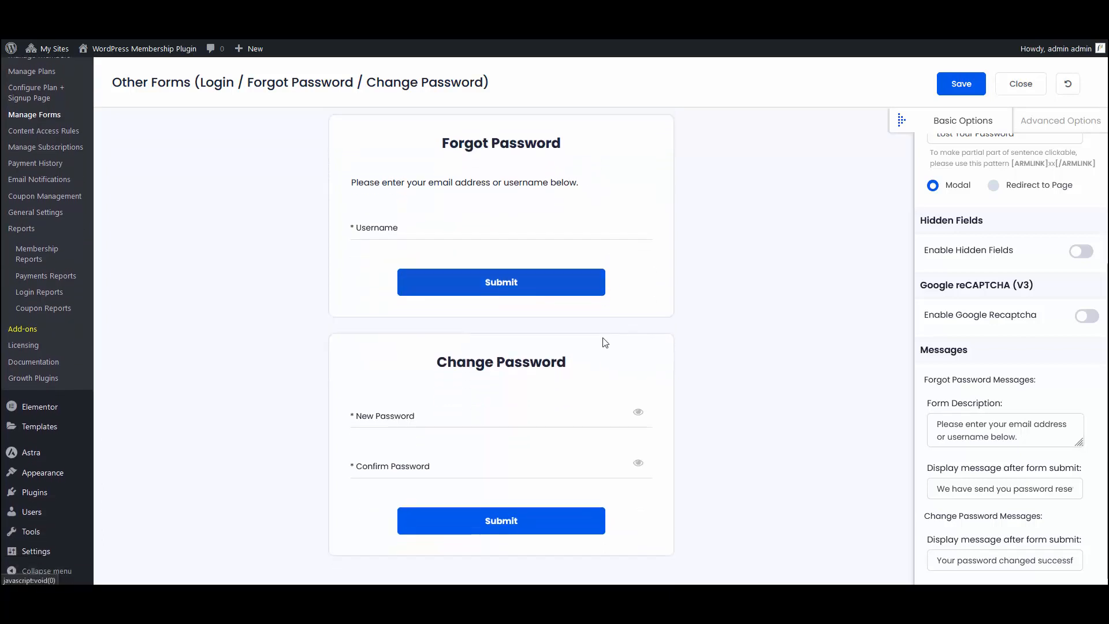
{"action": "left_click", "coordinate": [959, 86]}
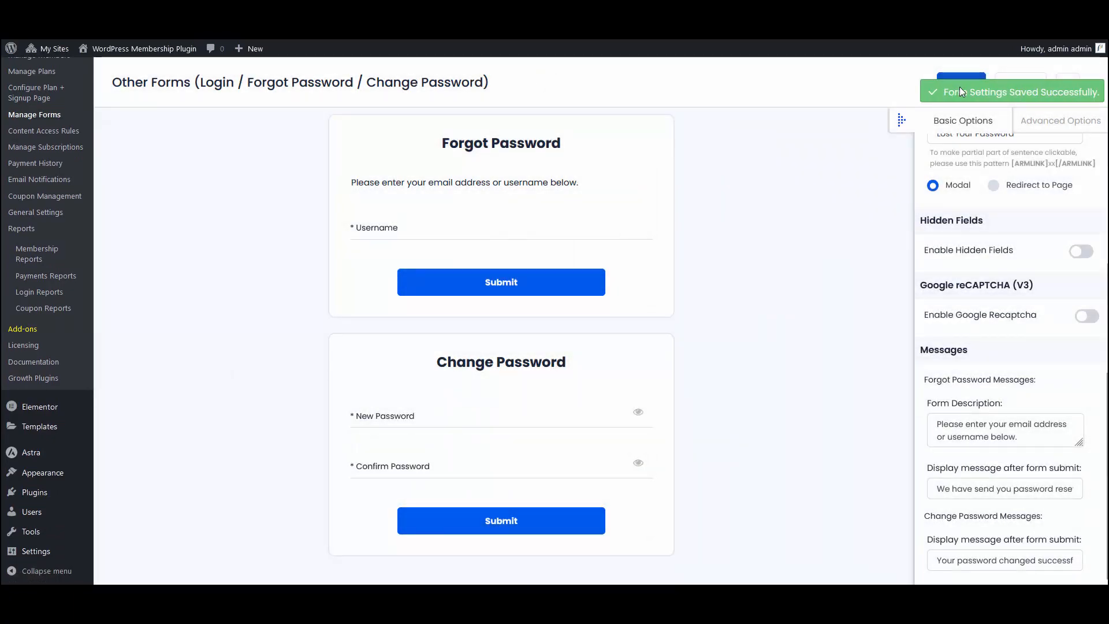
Step: Open the advanced Form Options of the login form set and view the available form styles
{"action": "scroll", "coordinate": [844, 306], "scroll_direction": "up", "scroll_amount": 6}
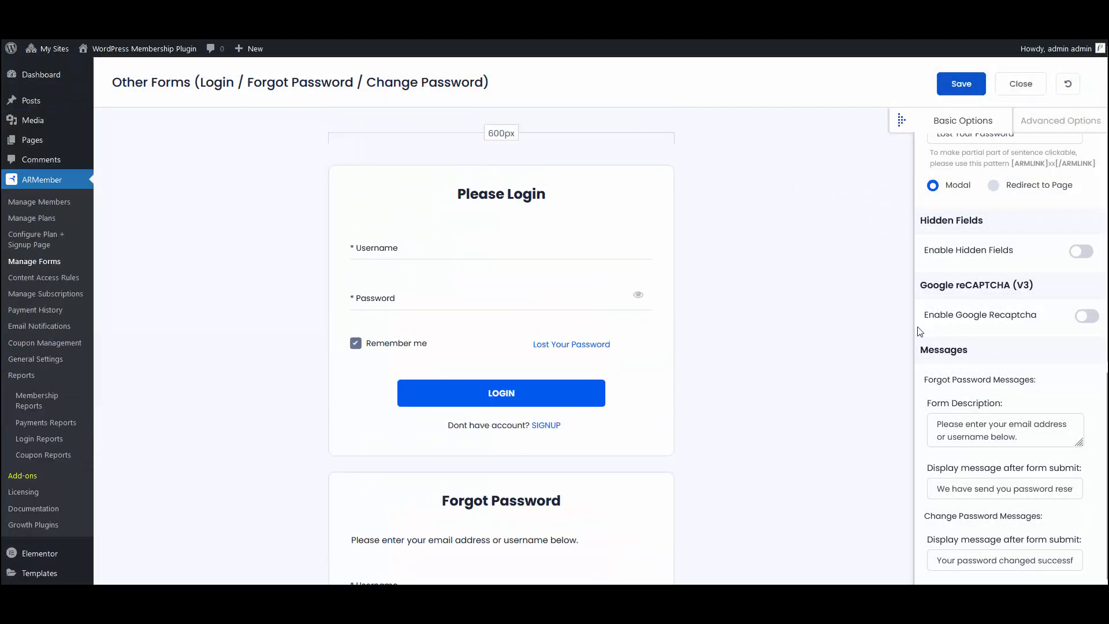
{"action": "scroll", "coordinate": [924, 338], "scroll_direction": "up", "scroll_amount": 6}
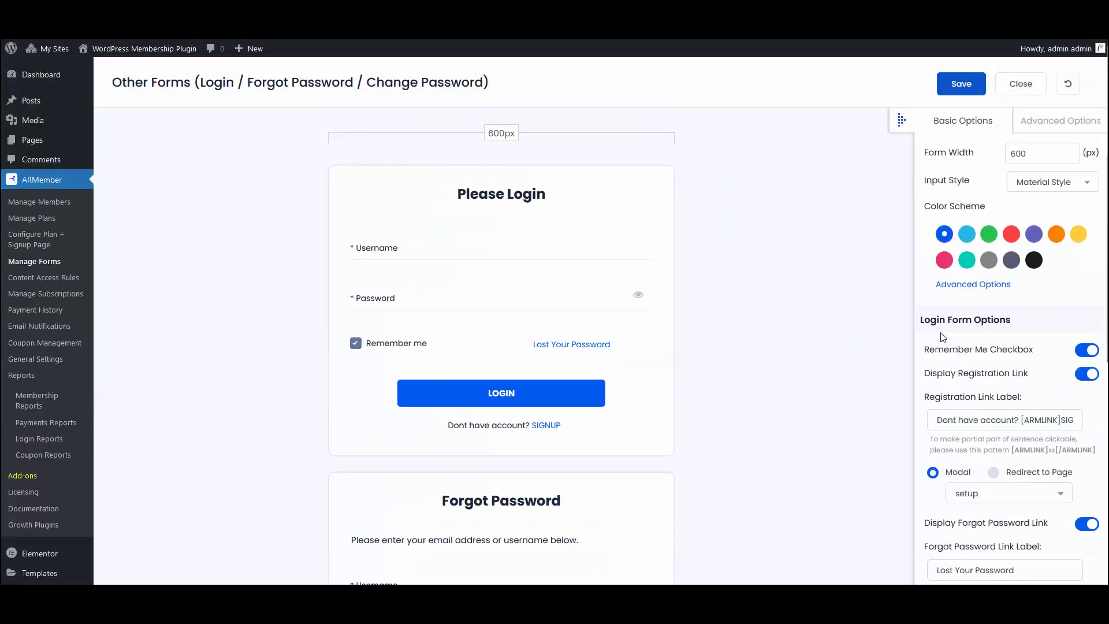
{"action": "left_click", "coordinate": [1060, 120]}
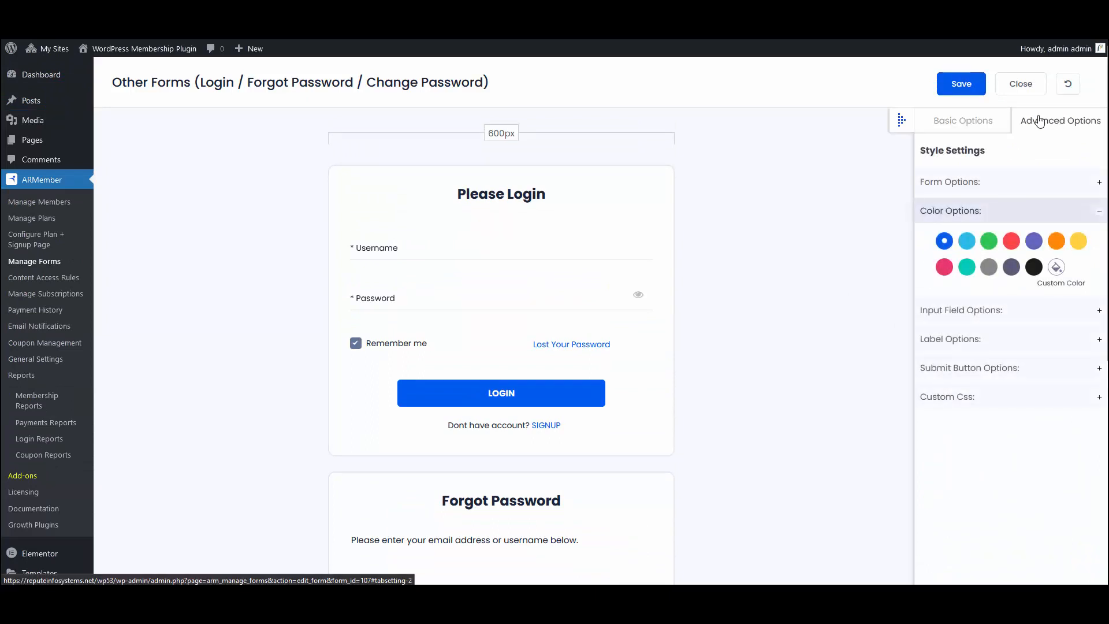
{"action": "left_click", "coordinate": [1100, 184]}
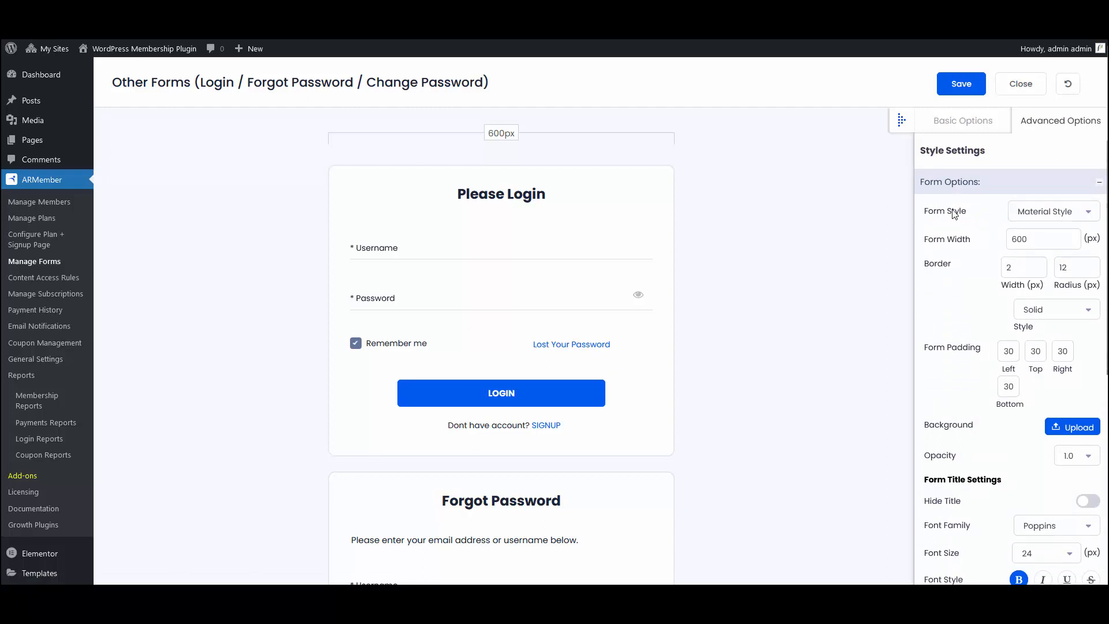
{"action": "left_click", "coordinate": [1055, 219]}
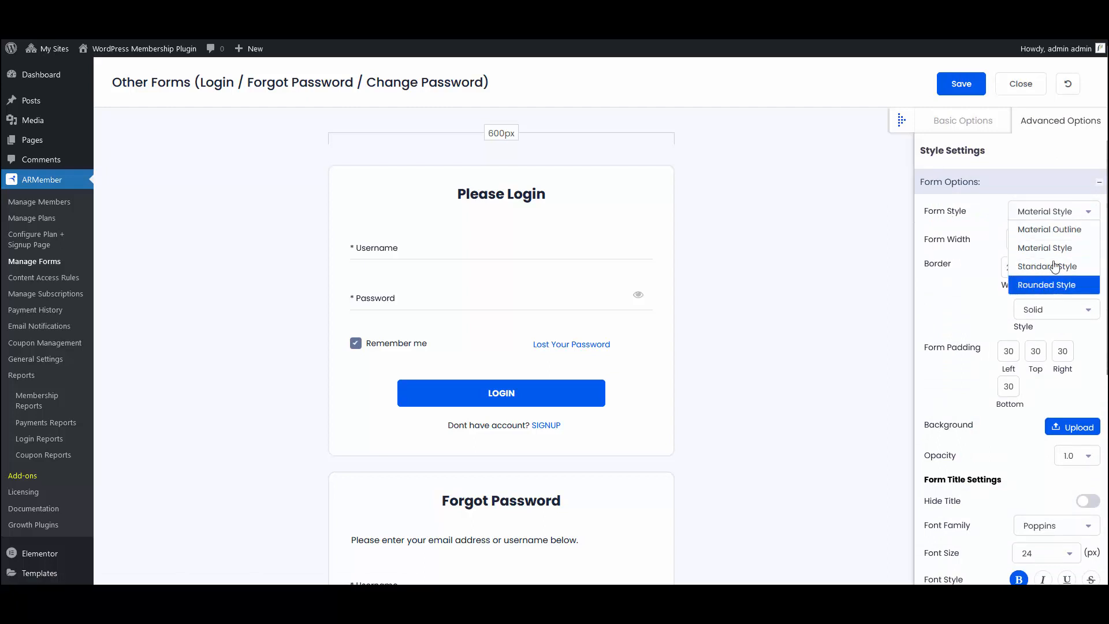
{"action": "left_click", "coordinate": [983, 219]}
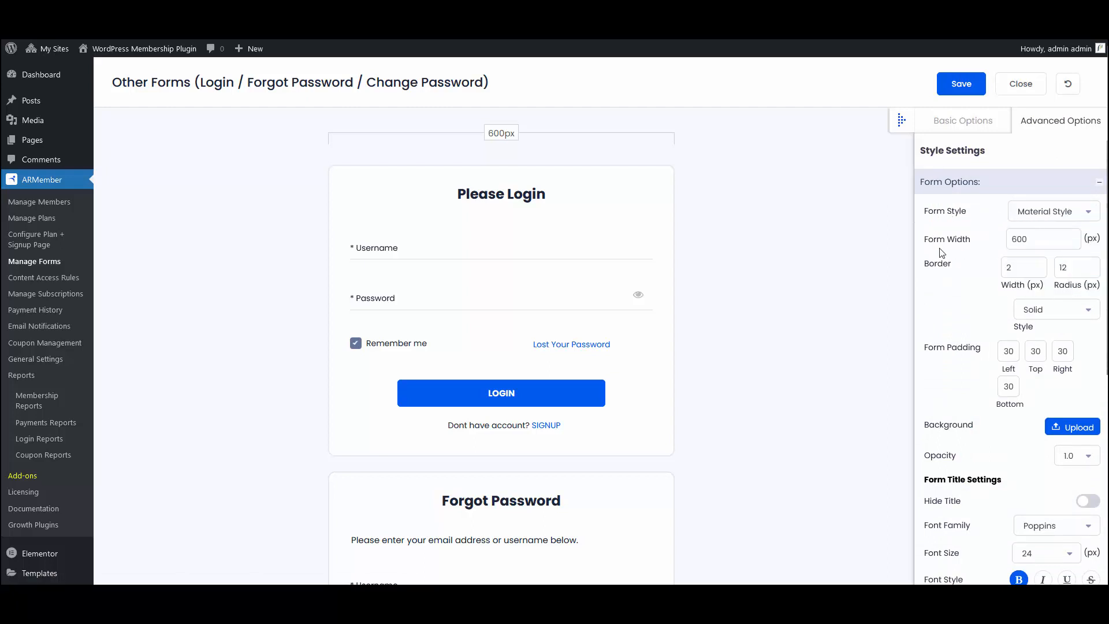
Step: Examine the form width, border width and border radius fields and the available border styles
{"action": "left_click", "coordinate": [1034, 235]}
{"action": "left_click", "coordinate": [1045, 271]}
{"action": "left_click", "coordinate": [1073, 268]}
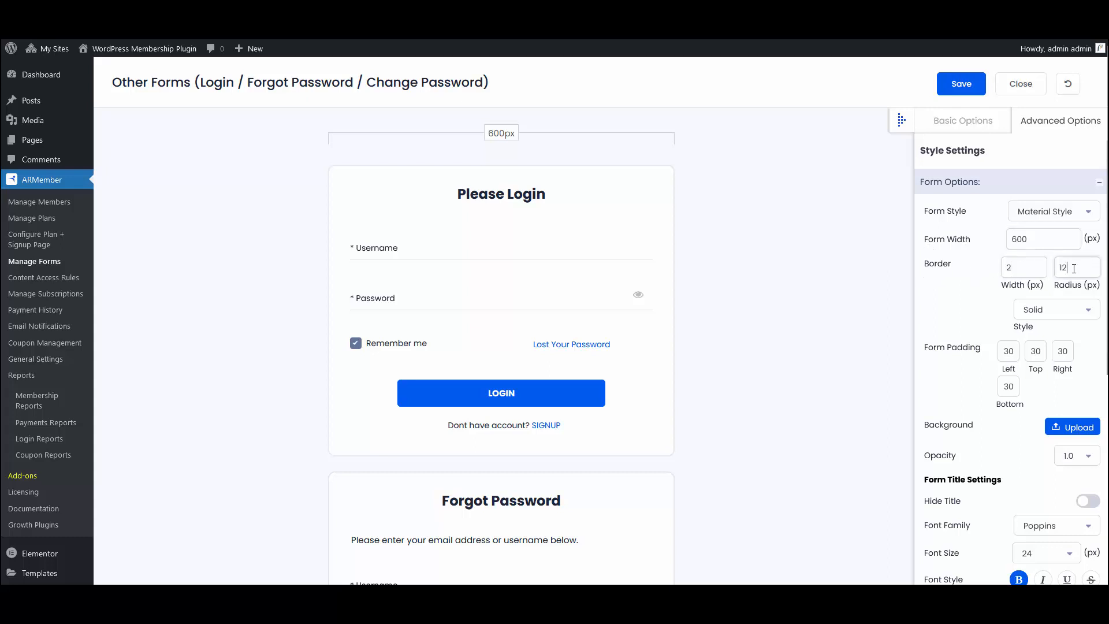
{"action": "left_click", "coordinate": [1037, 310]}
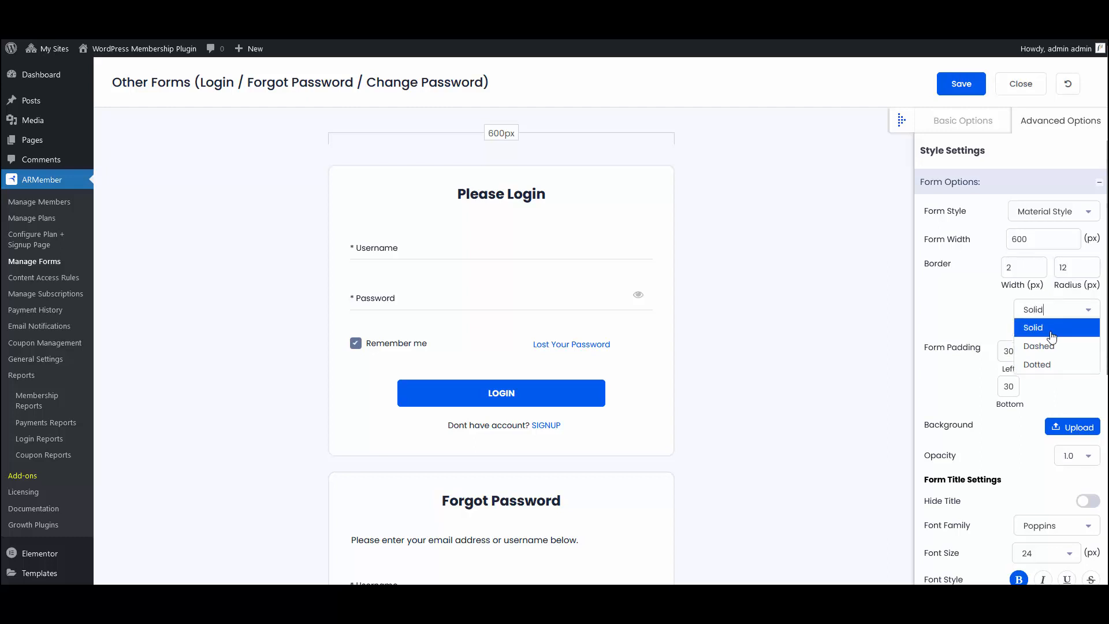
{"action": "left_click", "coordinate": [973, 323]}
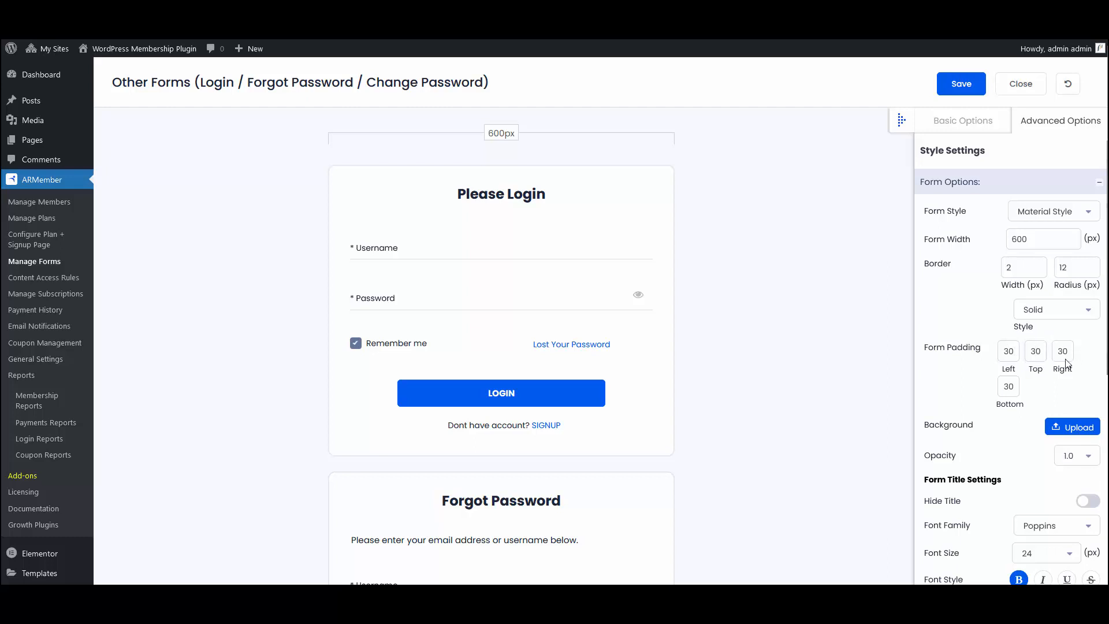
Step: Review the form padding, background, opacity, title and link position settings
{"action": "scroll", "coordinate": [1023, 372], "scroll_direction": "down", "scroll_amount": 2}
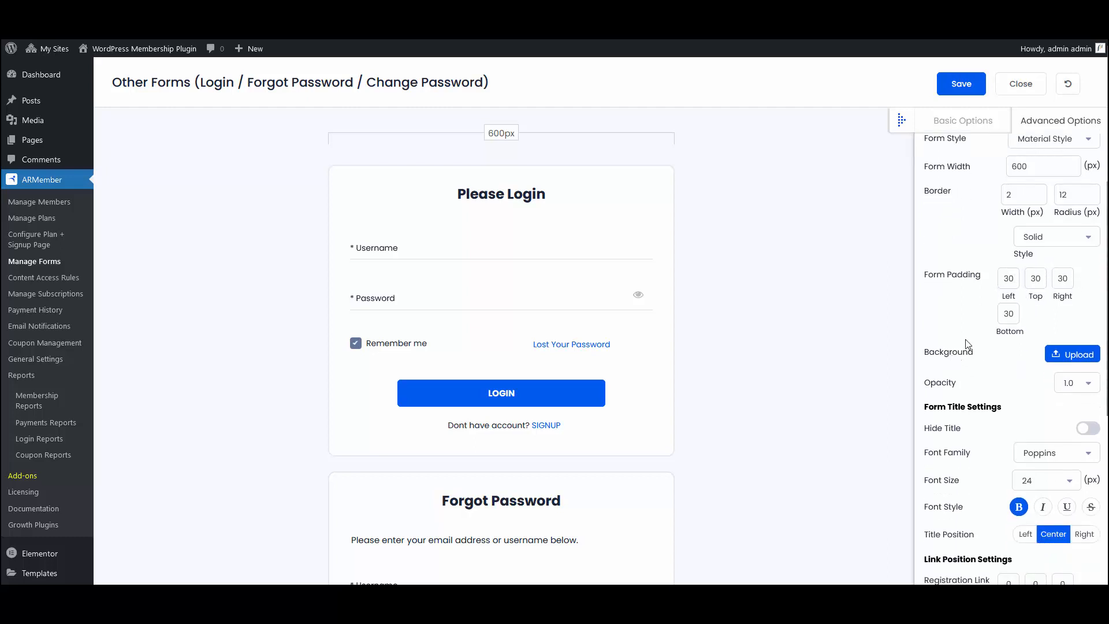
{"action": "scroll", "coordinate": [987, 363], "scroll_direction": "down", "scroll_amount": 2}
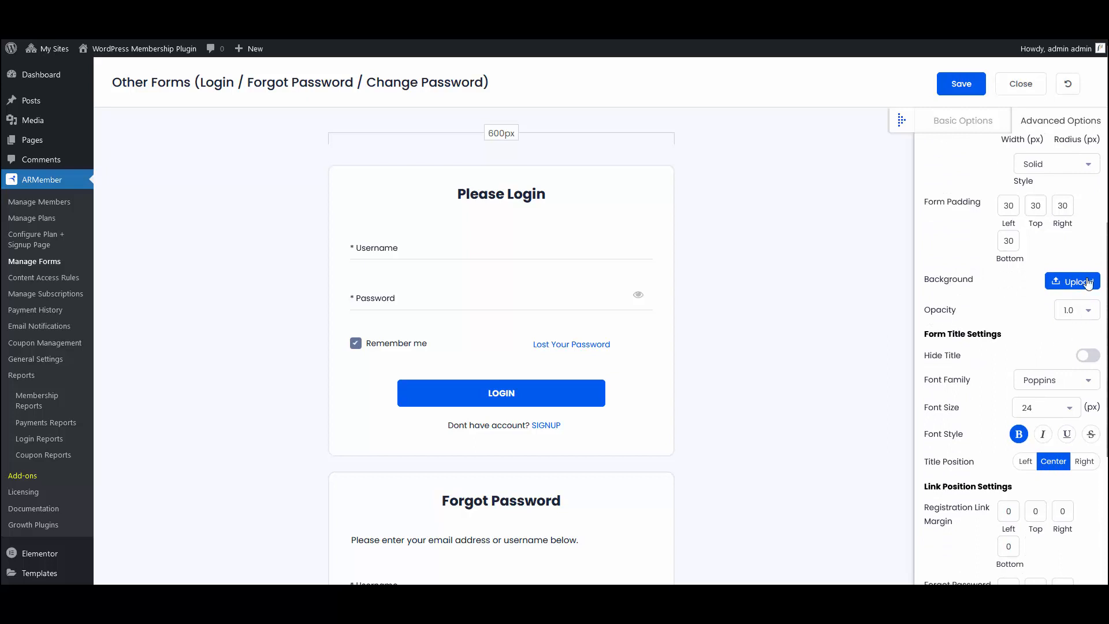
{"action": "scroll", "coordinate": [976, 306], "scroll_direction": "down", "scroll_amount": 2}
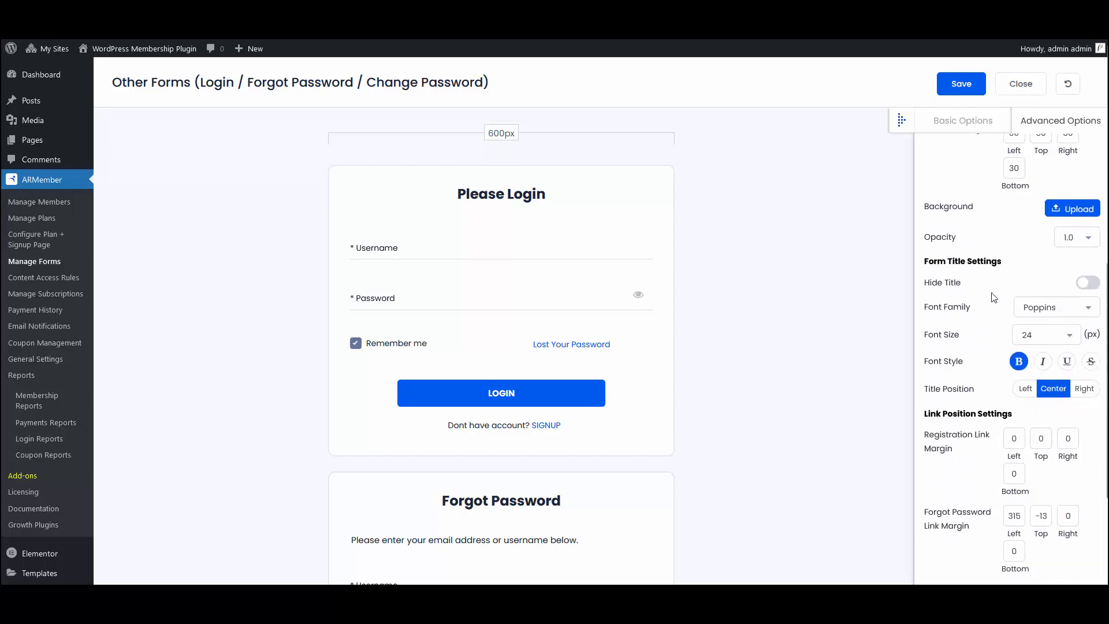
Step: Try hiding the form title and show it again, then view the available title font families and sizes
{"action": "left_click", "coordinate": [1088, 283]}
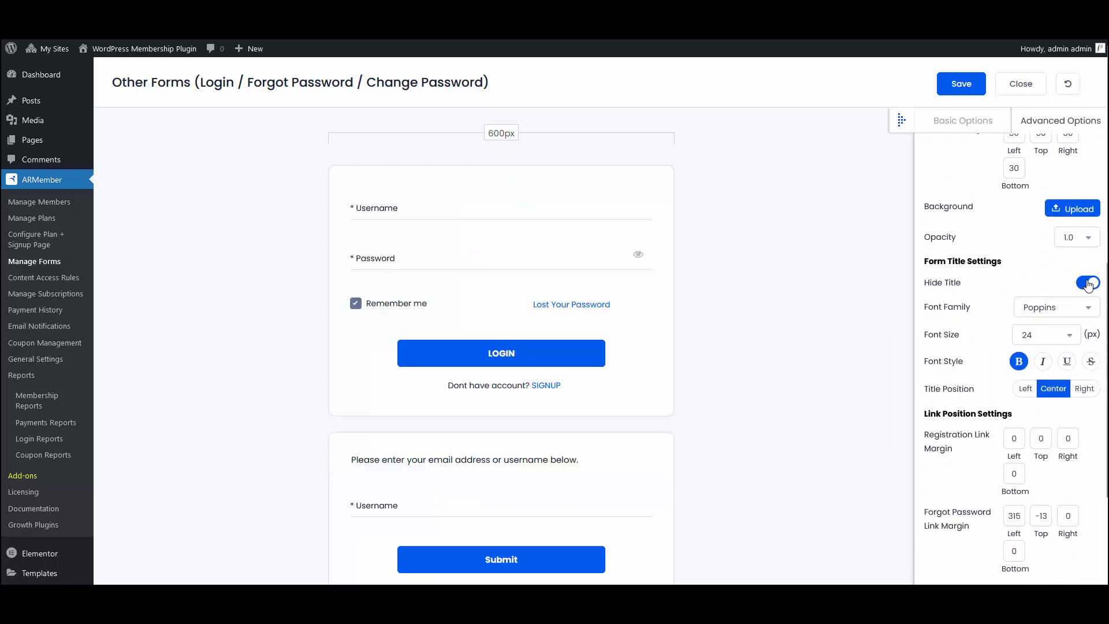
{"action": "left_click", "coordinate": [1088, 284]}
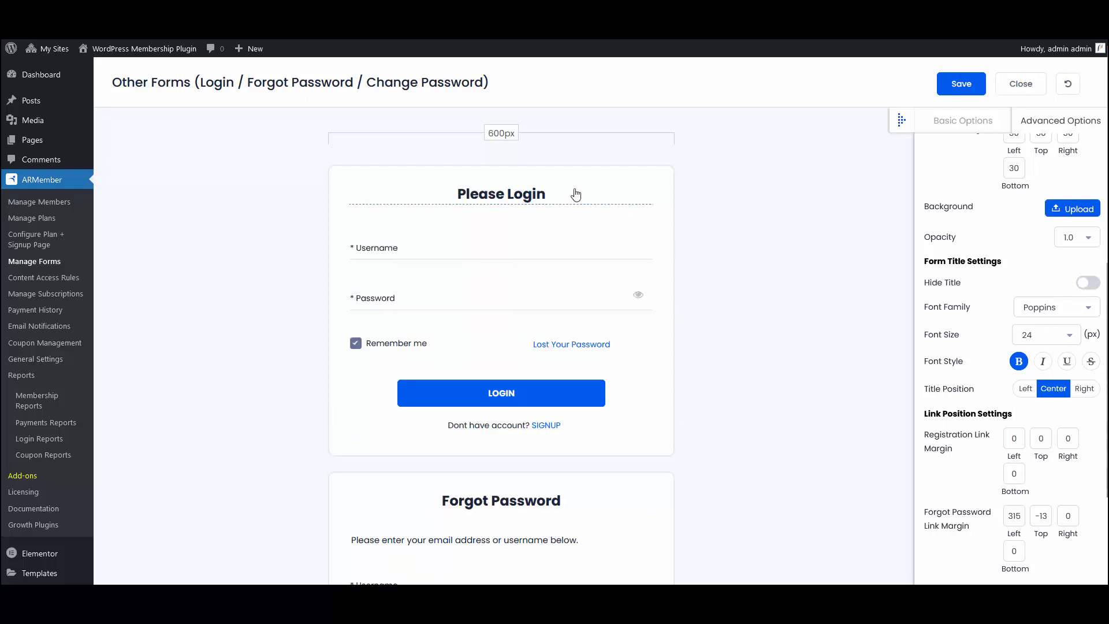
{"action": "left_click", "coordinate": [1041, 309]}
{"action": "left_click", "coordinate": [997, 323]}
{"action": "left_click", "coordinate": [1041, 339]}
{"action": "left_click", "coordinate": [984, 338]}
Step: Try the Left and Right title positions on the forms and return the title position to Center
{"action": "left_click", "coordinate": [1023, 391]}
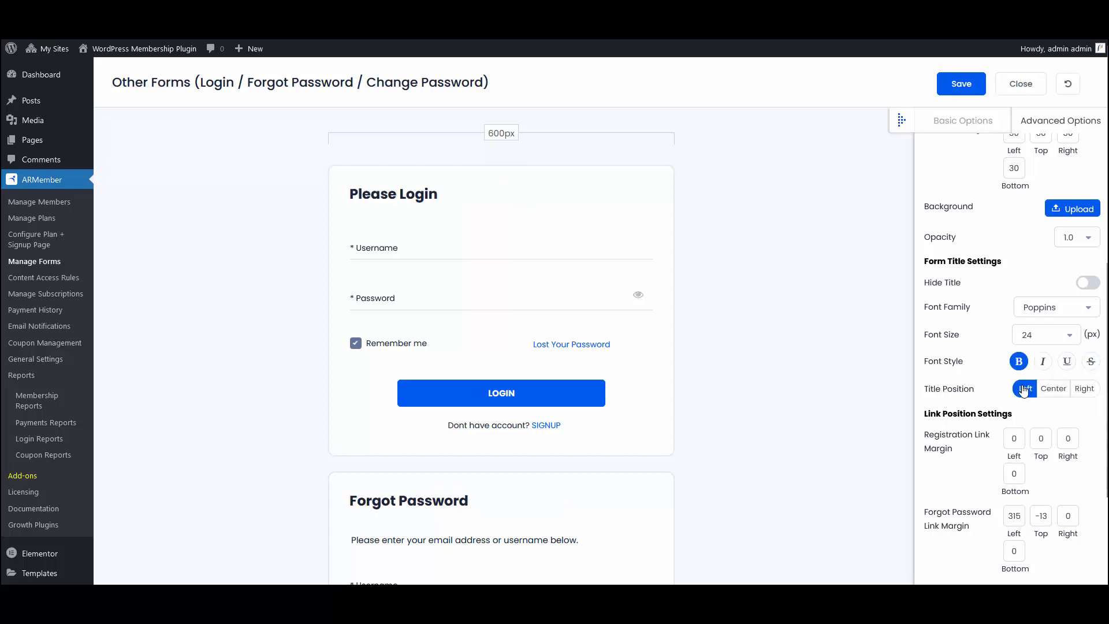
{"action": "left_click", "coordinate": [1053, 390]}
{"action": "left_click", "coordinate": [1081, 391]}
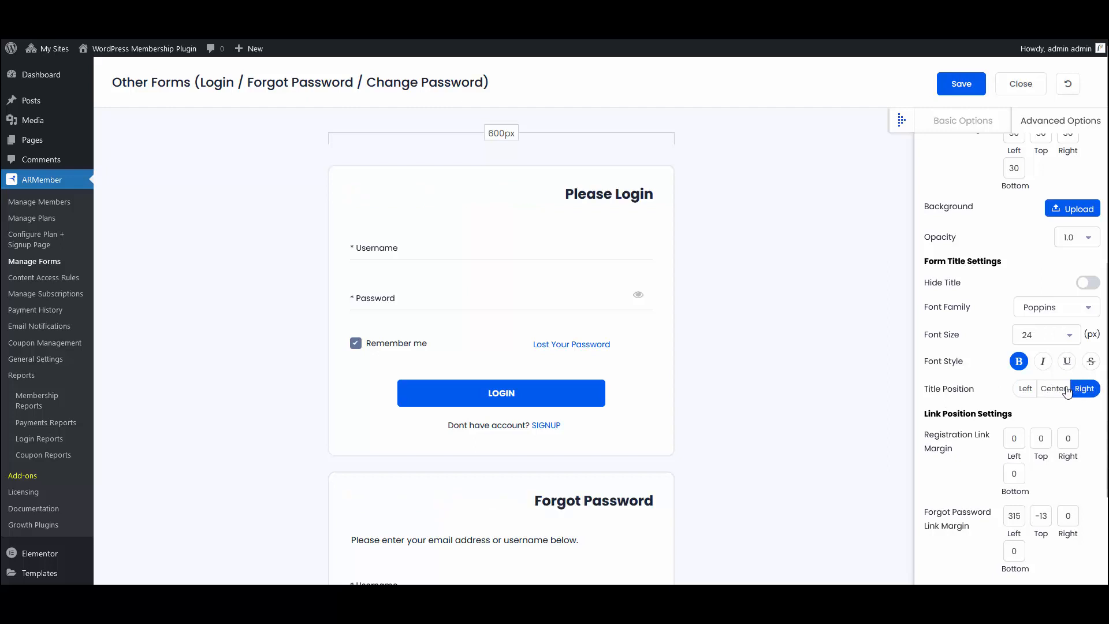
{"action": "left_click", "coordinate": [1053, 388]}
Step: Open the Color Options and review the custom color settings for the form, labels, input fields, submit button and validation
{"action": "scroll", "coordinate": [1033, 343], "scroll_direction": "down", "scroll_amount": 3}
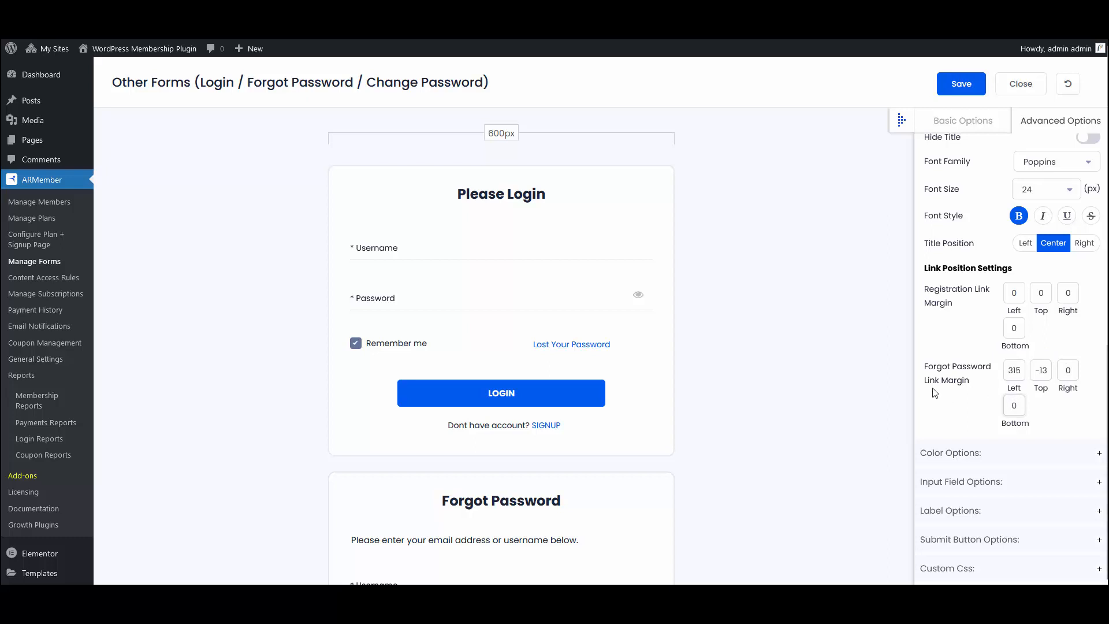
{"action": "scroll", "coordinate": [934, 392], "scroll_direction": "down", "scroll_amount": 3}
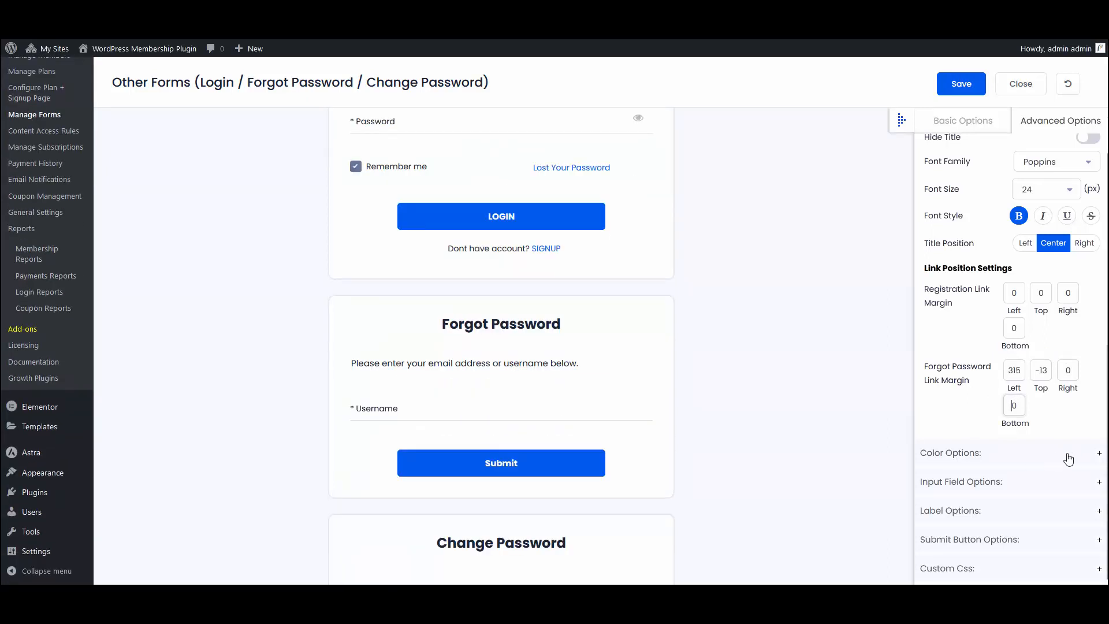
{"action": "left_click", "coordinate": [1097, 453]}
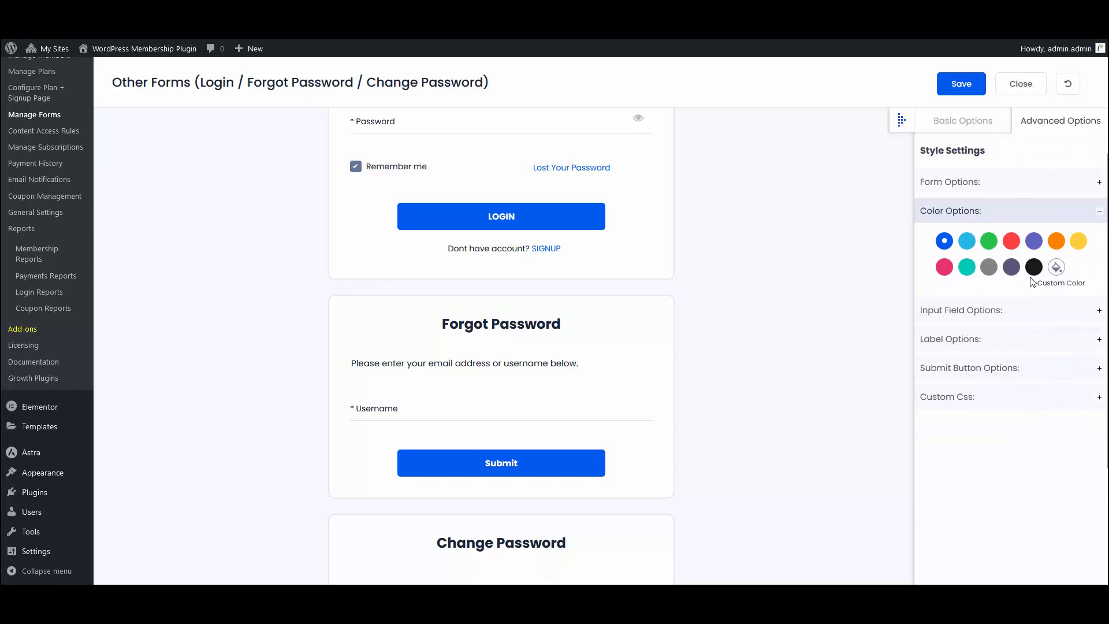
{"action": "left_click", "coordinate": [1058, 272]}
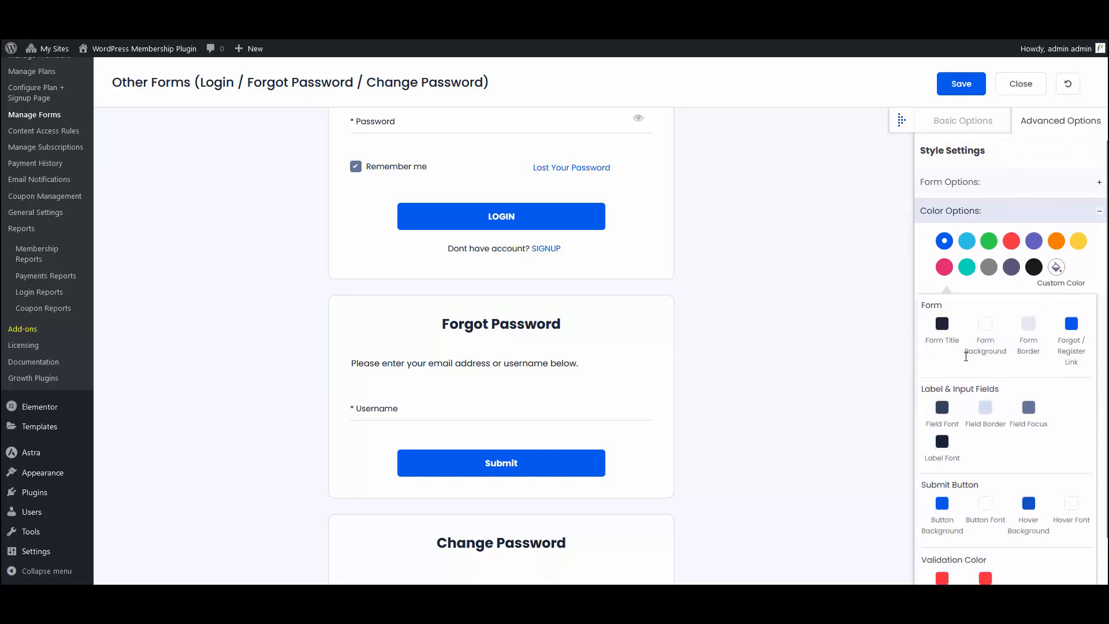
{"action": "scroll", "coordinate": [739, 363], "scroll_direction": "up", "scroll_amount": 3}
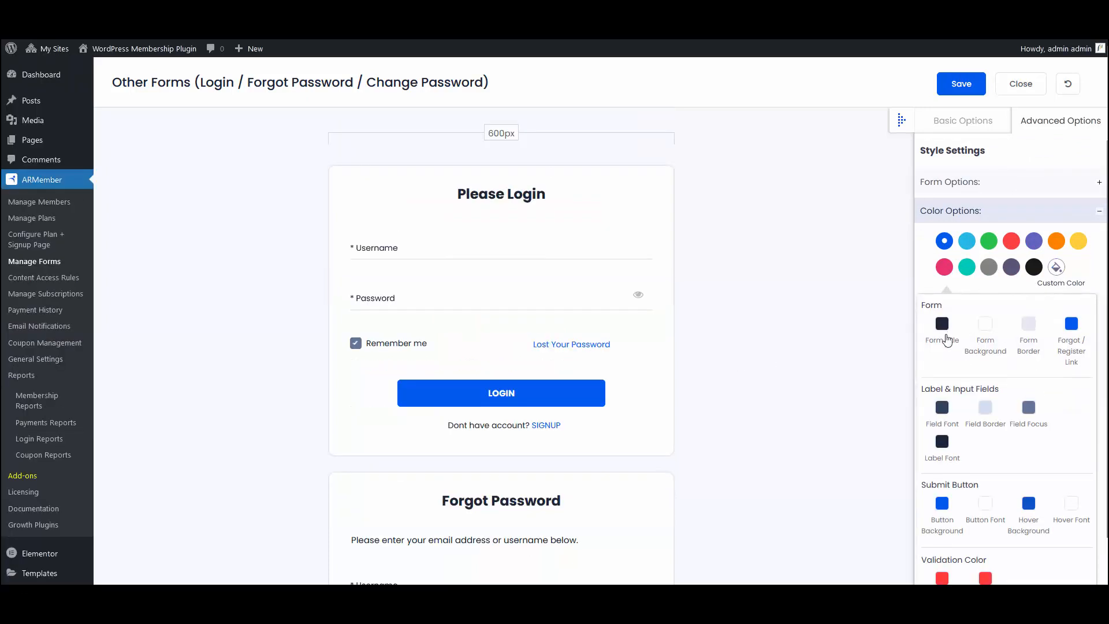
{"action": "scroll", "coordinate": [1023, 363], "scroll_direction": "down", "scroll_amount": 1}
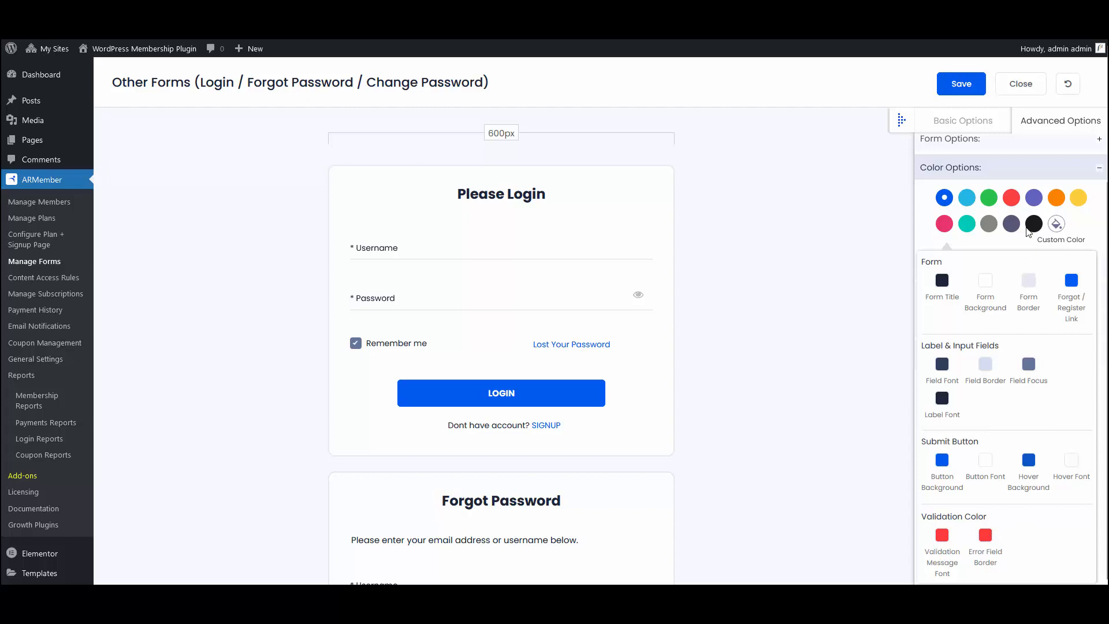
{"action": "left_click", "coordinate": [1021, 246]}
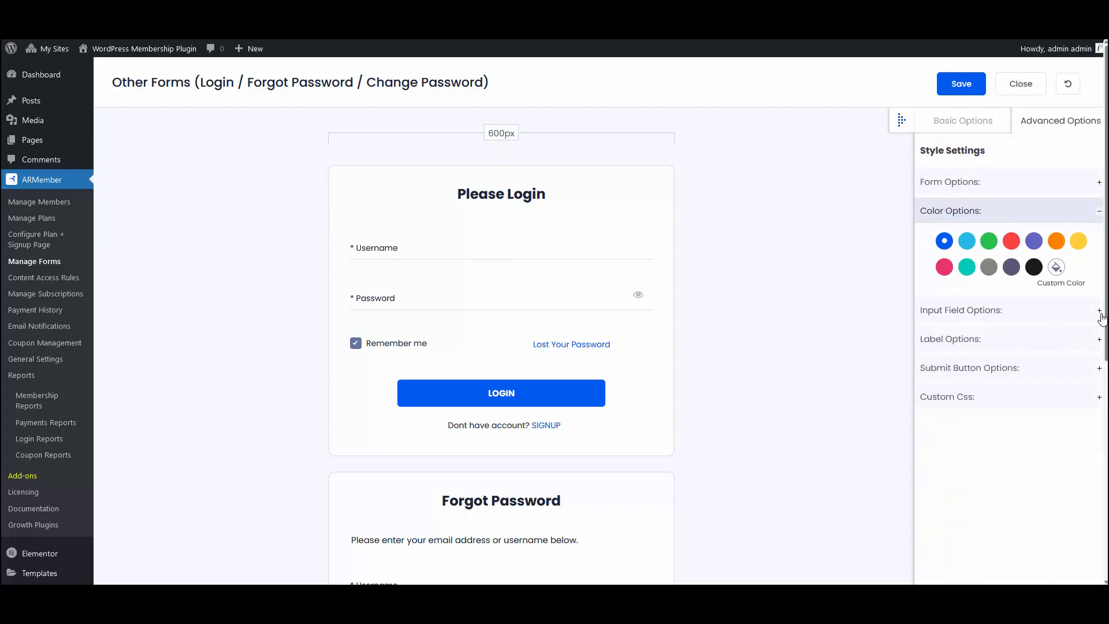
Step: Open the Input Field Options and review the field size, spacing and border settings, including the available border styles
{"action": "left_click", "coordinate": [1099, 312]}
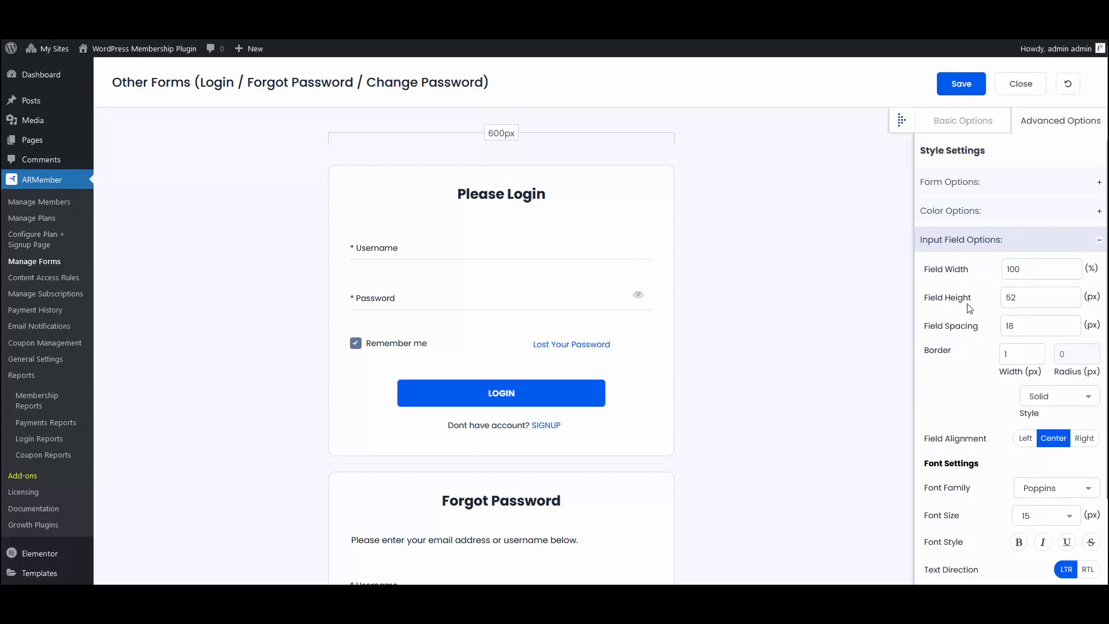
{"action": "left_click", "coordinate": [1032, 325]}
{"action": "scroll", "coordinate": [1027, 283], "scroll_direction": "down", "scroll_amount": 2}
{"action": "left_click", "coordinate": [1026, 258]}
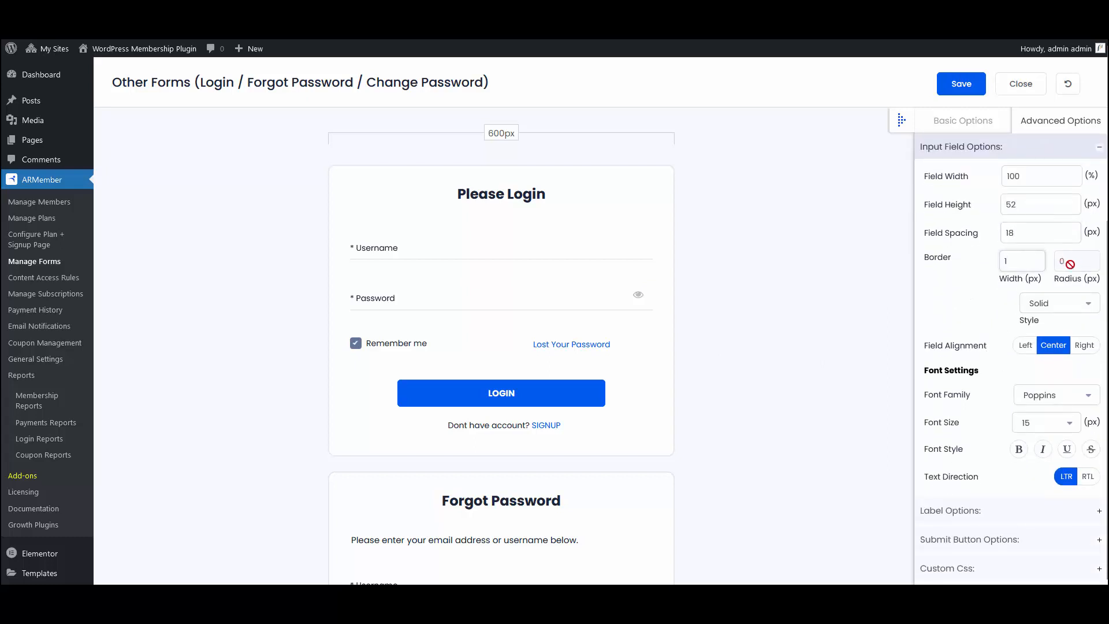
{"action": "left_click", "coordinate": [1064, 310]}
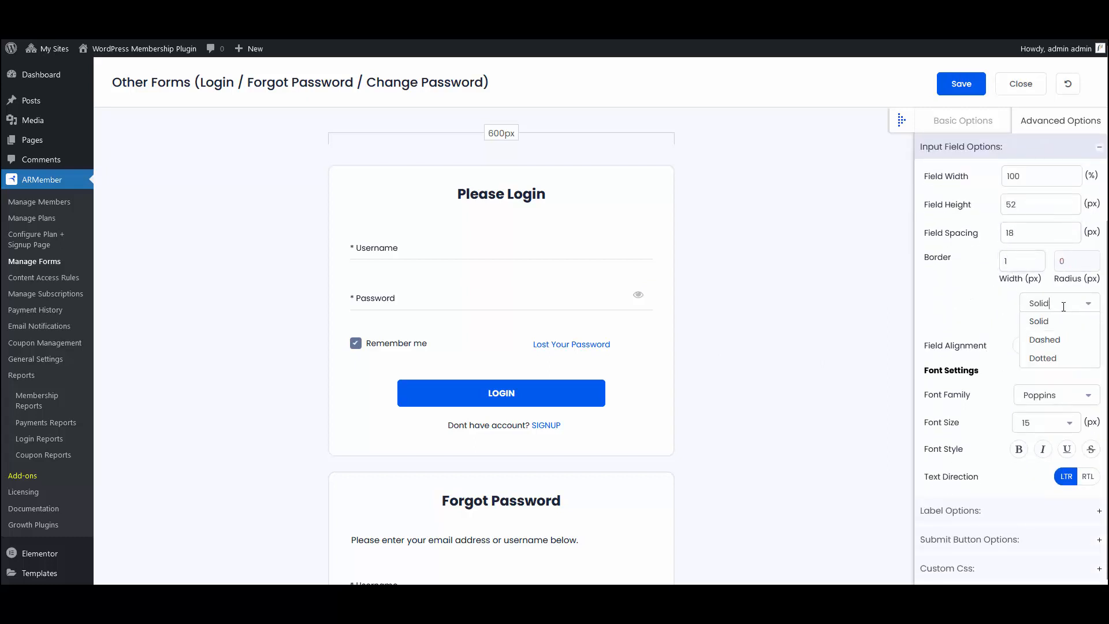
{"action": "left_click", "coordinate": [921, 295]}
{"action": "scroll", "coordinate": [966, 350], "scroll_direction": "down", "scroll_amount": 1}
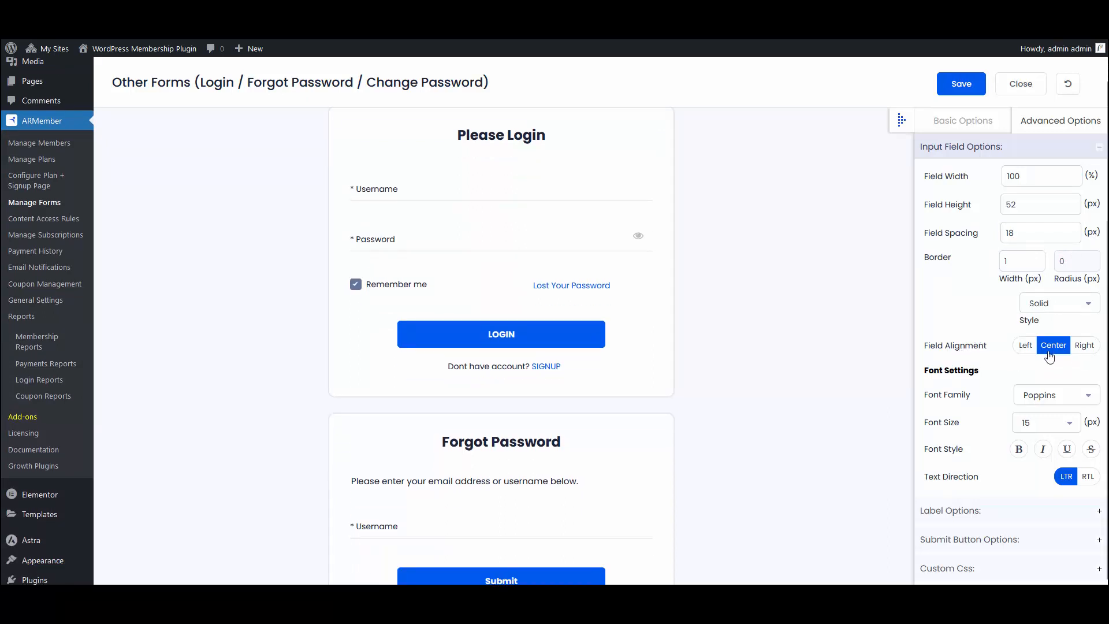
Step: Review the input field font settings, including the available font families, font size, font style and text direction
{"action": "left_click", "coordinate": [1033, 404]}
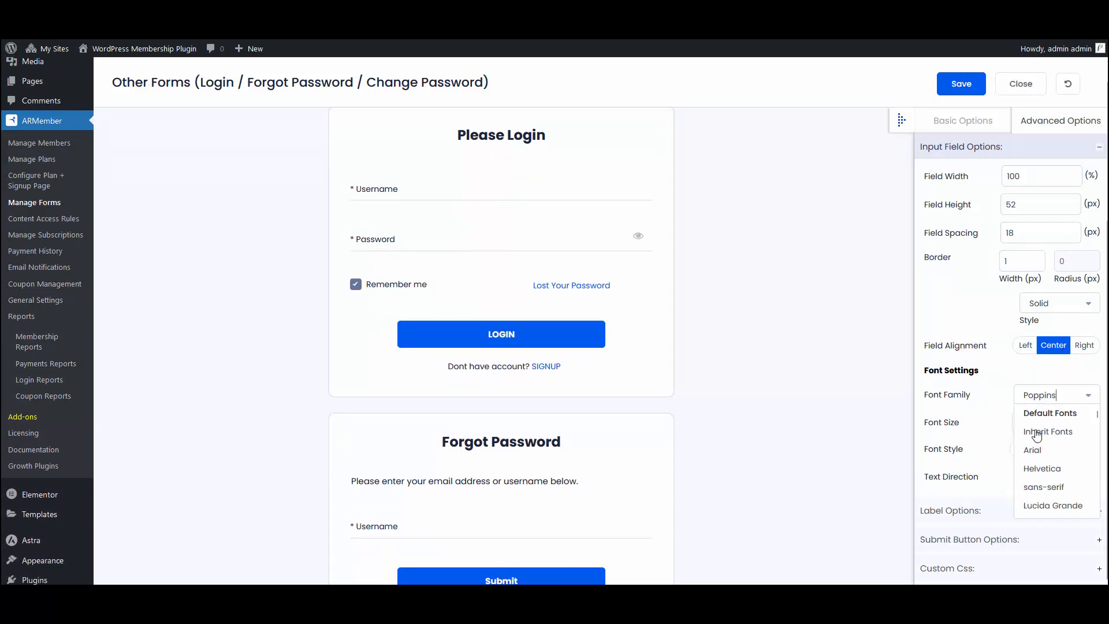
{"action": "left_click", "coordinate": [980, 430]}
{"action": "scroll", "coordinate": [992, 428], "scroll_direction": "down", "scroll_amount": 2}
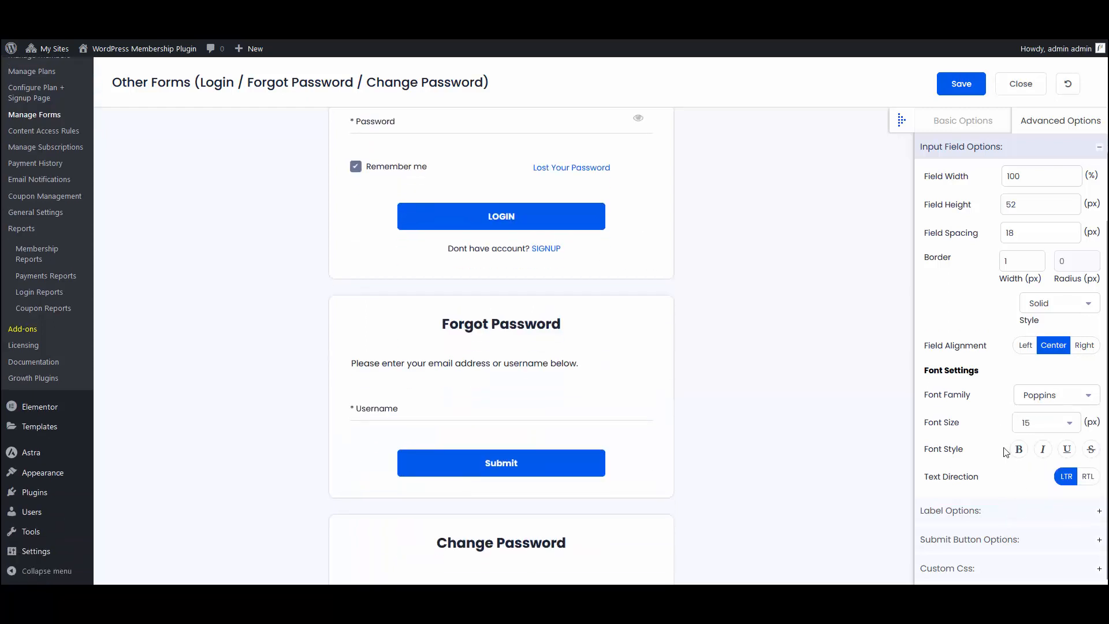
{"action": "scroll", "coordinate": [1006, 453], "scroll_direction": "up", "scroll_amount": 2}
{"action": "scroll", "coordinate": [1007, 458], "scroll_direction": "down", "scroll_amount": 2}
{"action": "scroll", "coordinate": [1005, 458], "scroll_direction": "up", "scroll_amount": 4}
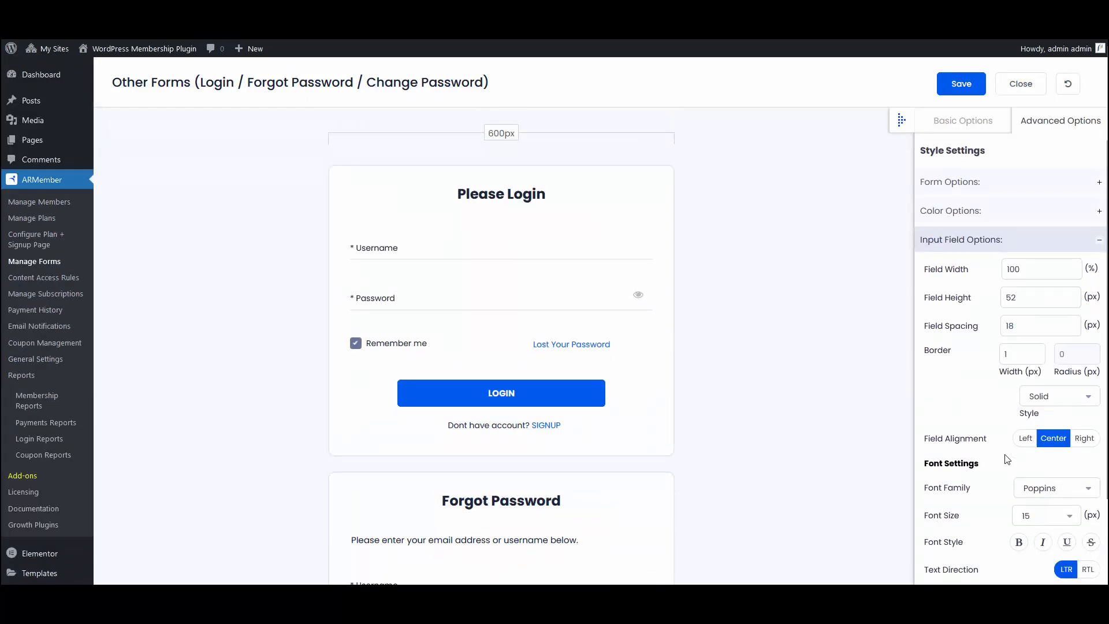
{"action": "scroll", "coordinate": [1008, 456], "scroll_direction": "down", "scroll_amount": 2}
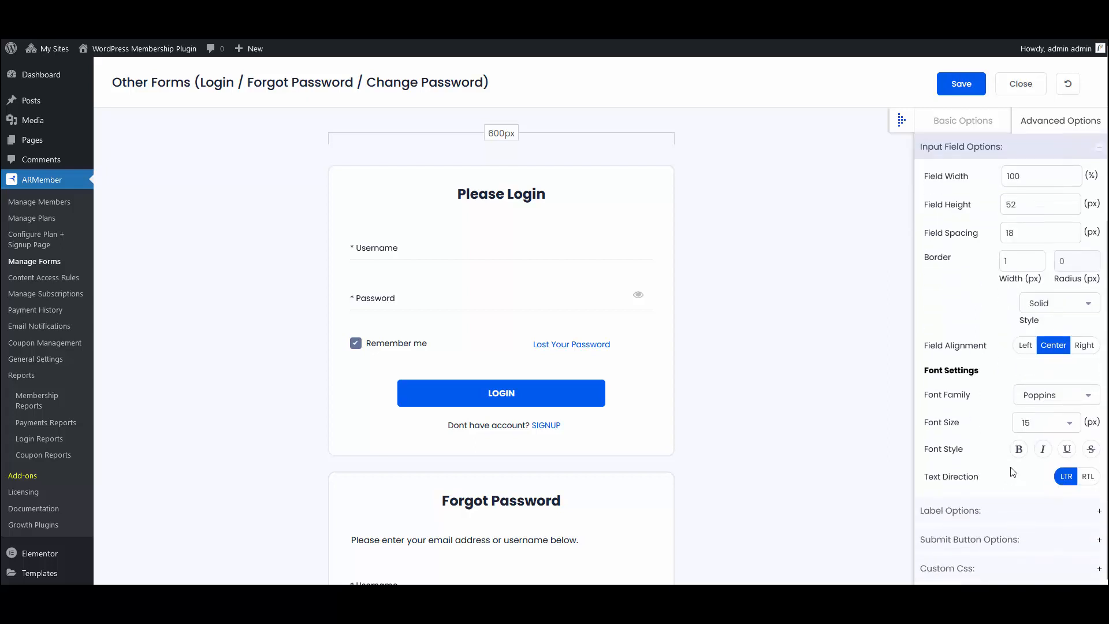
Step: Open the Label Options and review the label width, position, alignment and available font families
{"action": "left_click", "coordinate": [1095, 512]}
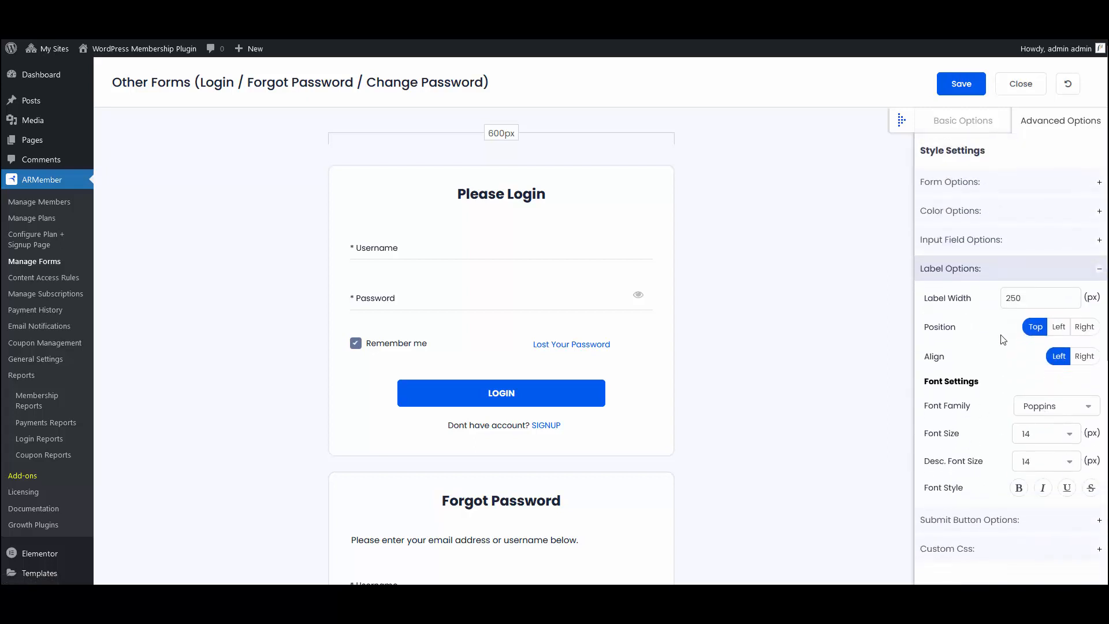
{"action": "scroll", "coordinate": [979, 338], "scroll_direction": "down", "scroll_amount": 1}
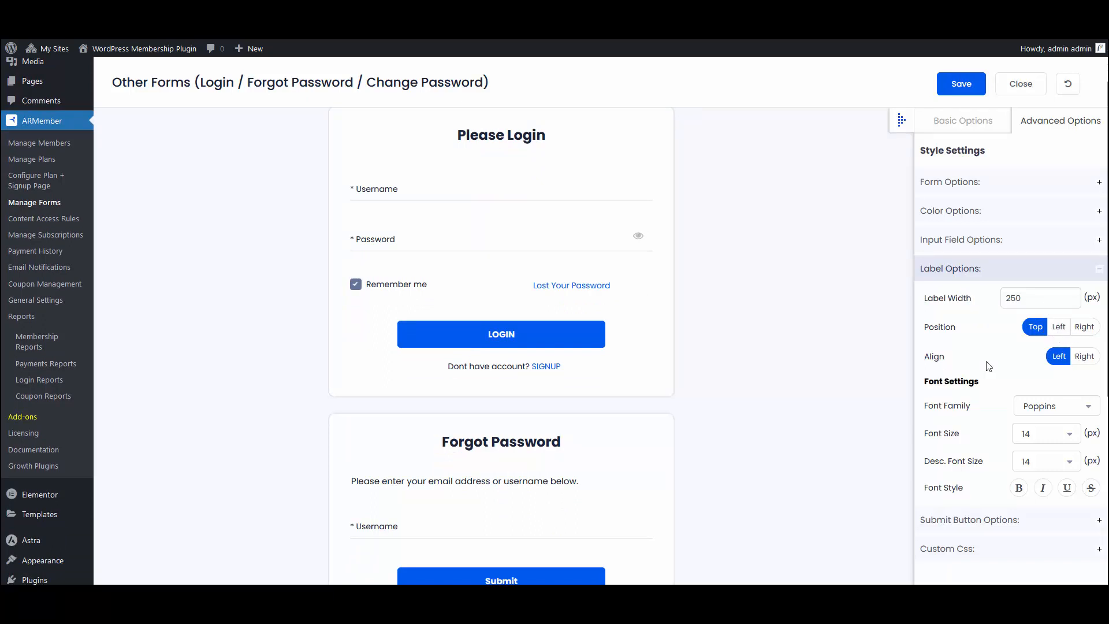
{"action": "left_click", "coordinate": [1050, 414]}
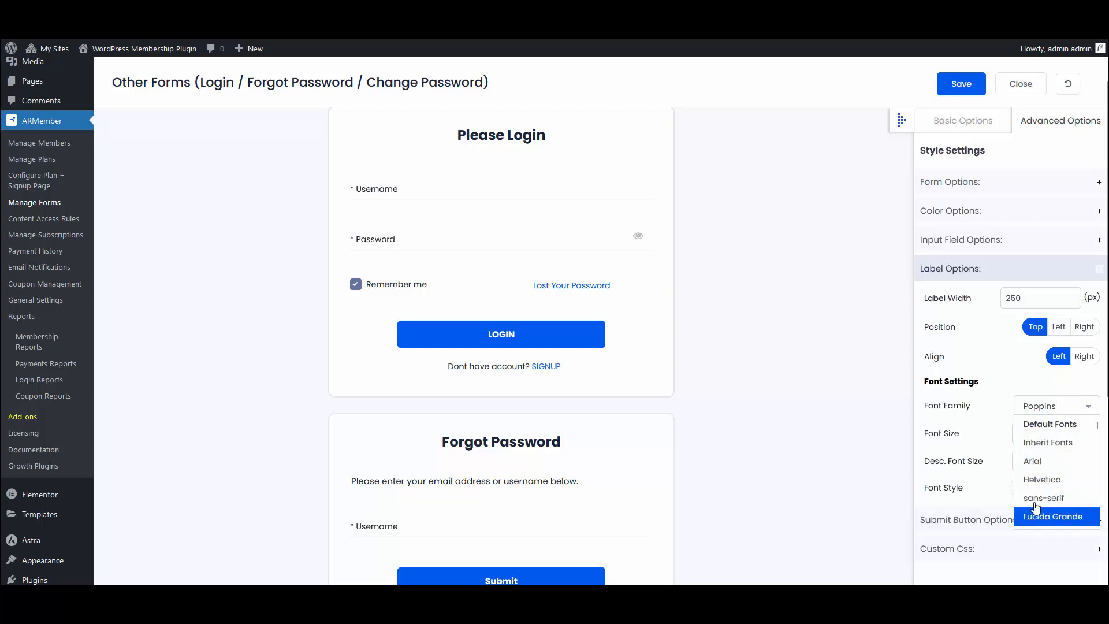
{"action": "left_click", "coordinate": [980, 425]}
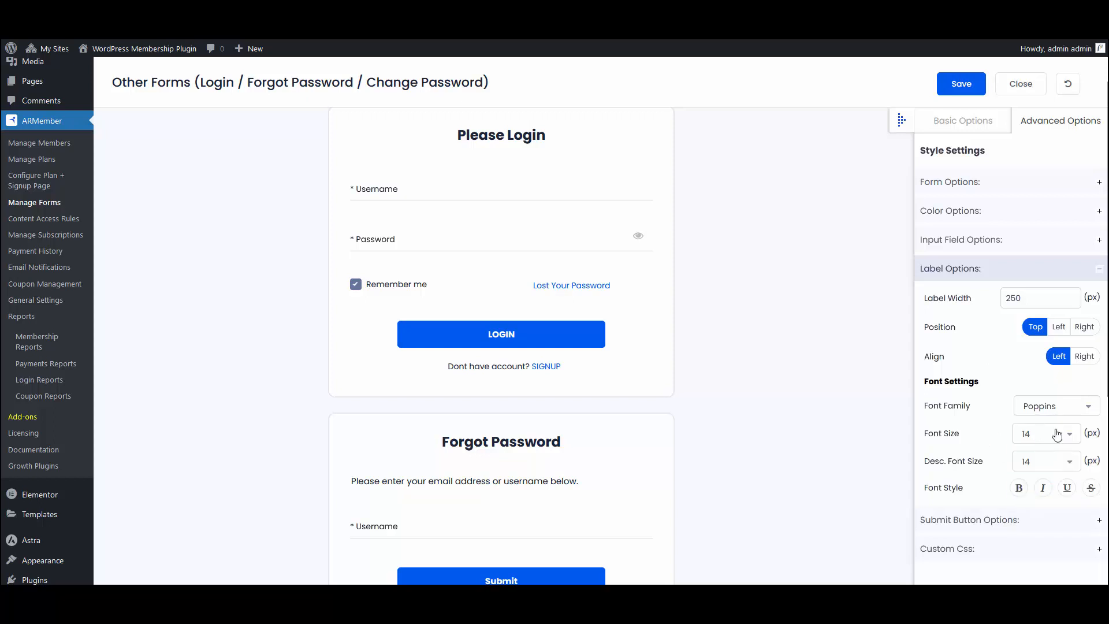
Step: In the Submit Button Options, set the button width to 380 px and the border radius to 8 px
{"action": "left_click", "coordinate": [1057, 521]}
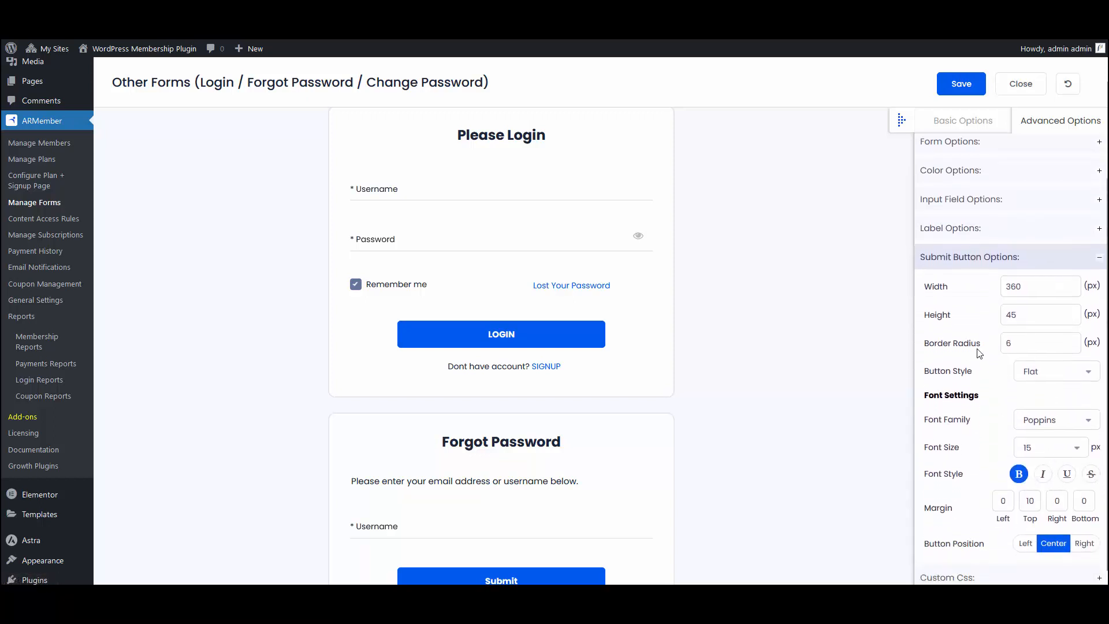
{"action": "left_click_drag", "start_coordinate": [1014, 283], "coordinate": [1018, 282]}
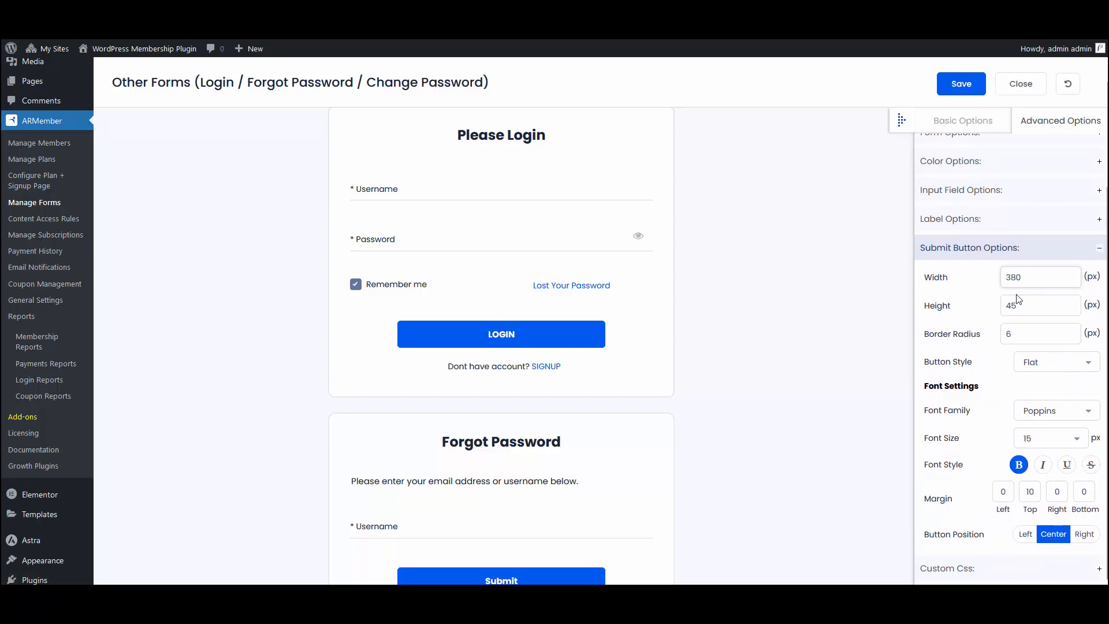
{"action": "left_click", "coordinate": [1012, 306]}
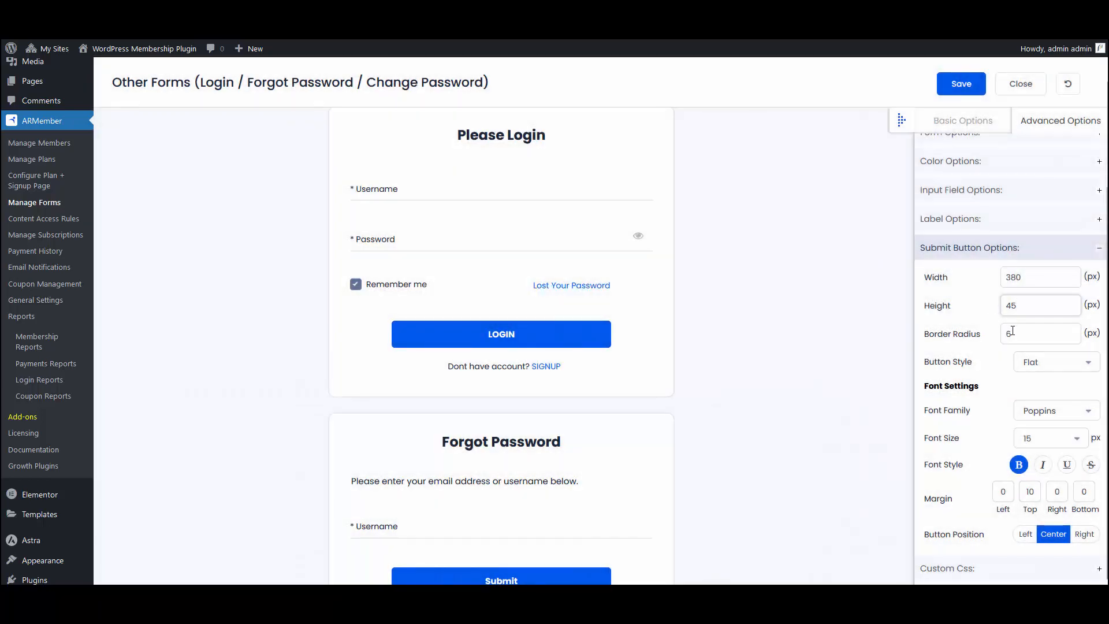
{"action": "left_click", "coordinate": [1012, 331]}
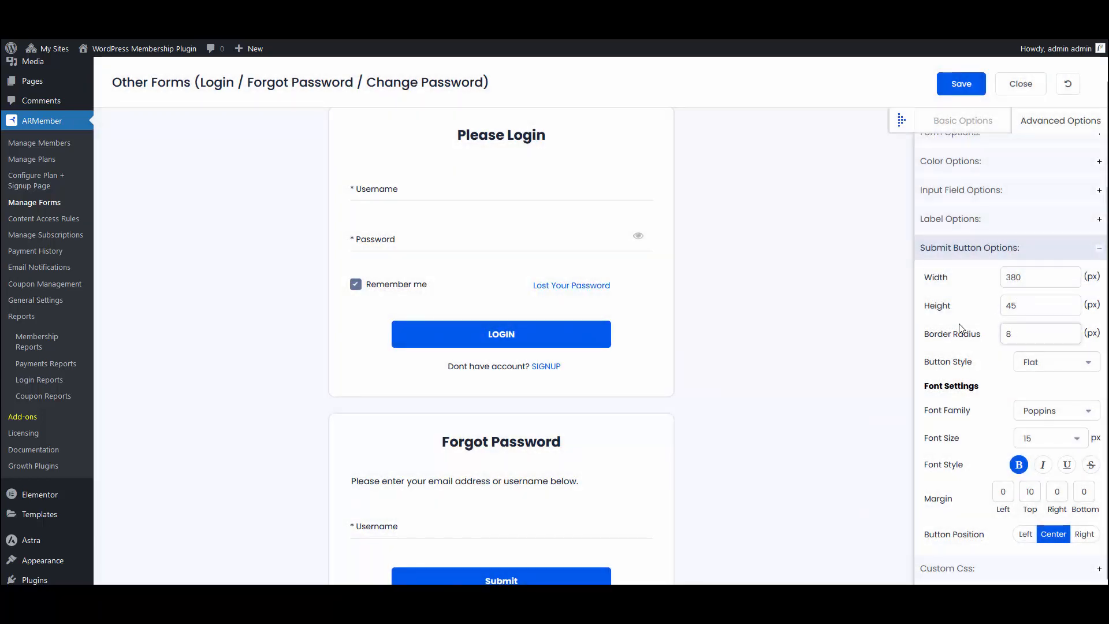
{"action": "key", "text": "Tab"}
Step: Review the submit button's available styles, font families and font sizes, along with its margin and position settings
{"action": "left_click", "coordinate": [1047, 365]}
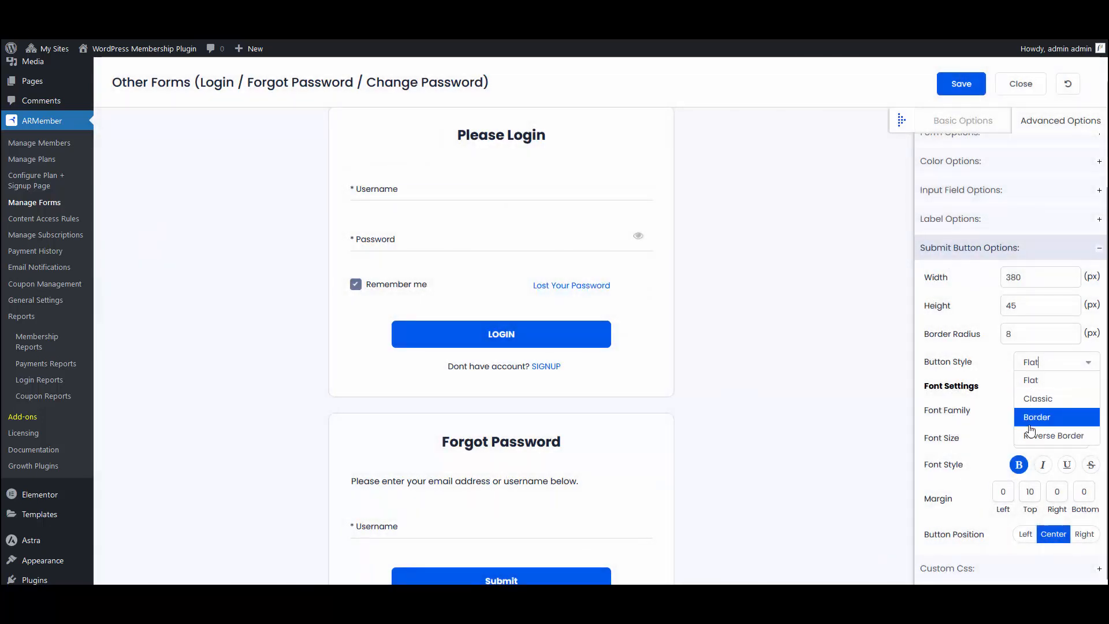
{"action": "left_click", "coordinate": [1003, 372]}
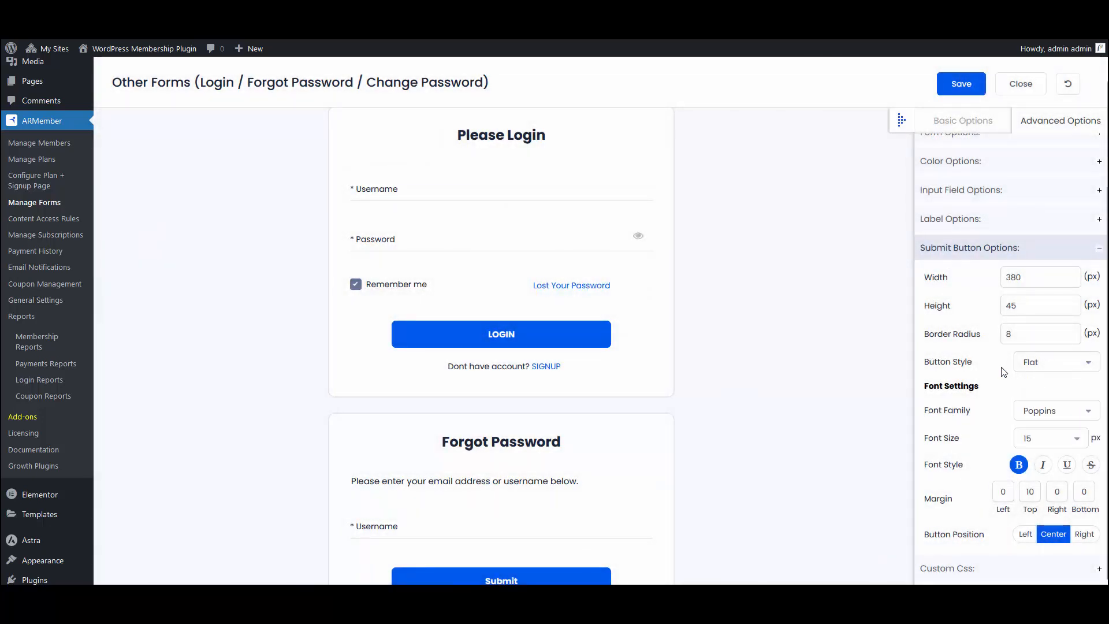
{"action": "left_click", "coordinate": [1059, 414]}
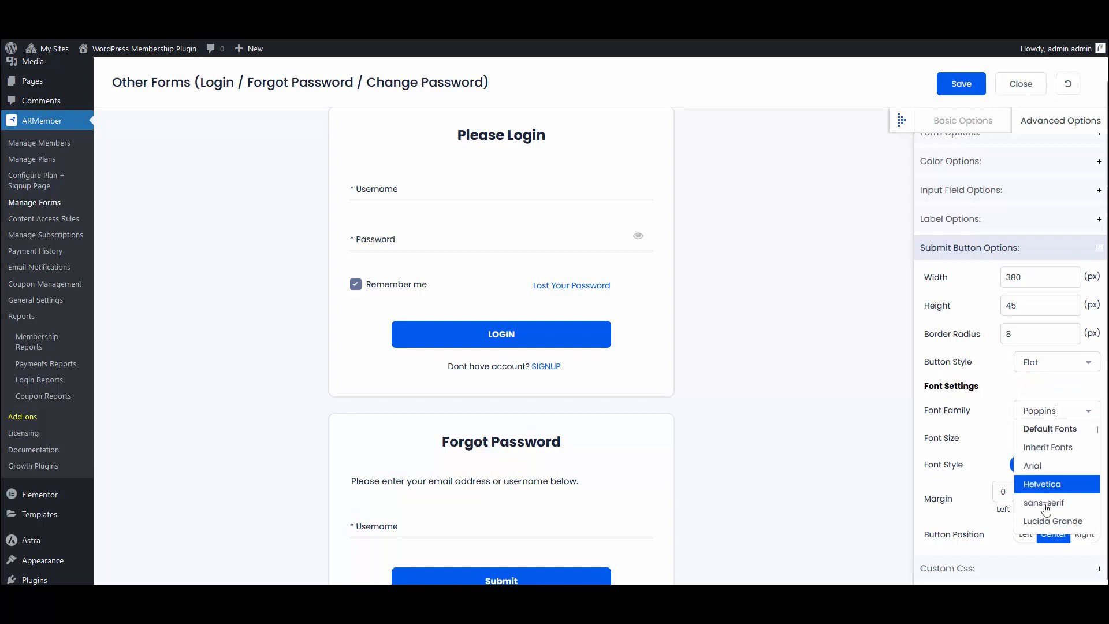
{"action": "left_click", "coordinate": [998, 431]}
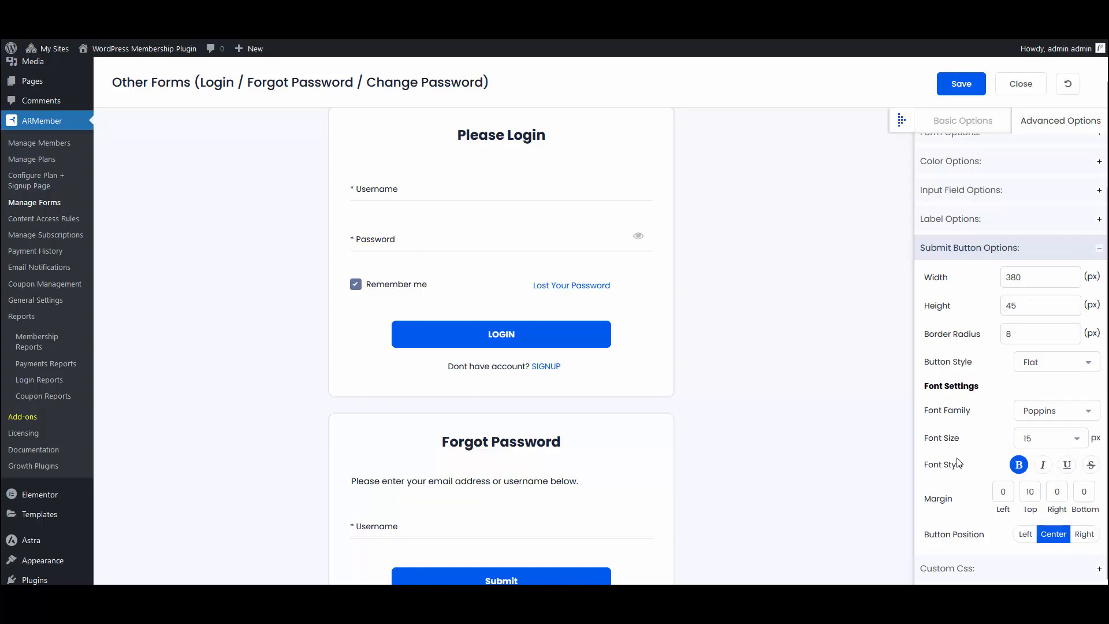
{"action": "left_click", "coordinate": [1056, 440]}
{"action": "left_click", "coordinate": [956, 490]}
{"action": "scroll", "coordinate": [1047, 492], "scroll_direction": "down", "scroll_amount": 3}
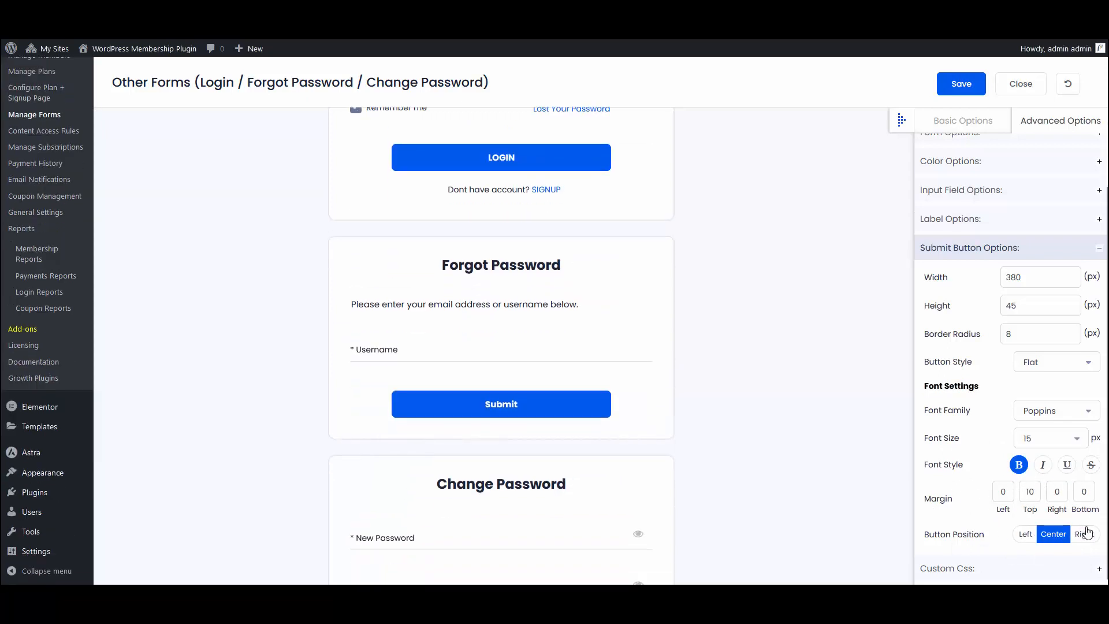
Step: Open the Custom Css section, read through the ARMember CSS class information, and close it
{"action": "left_click", "coordinate": [986, 568]}
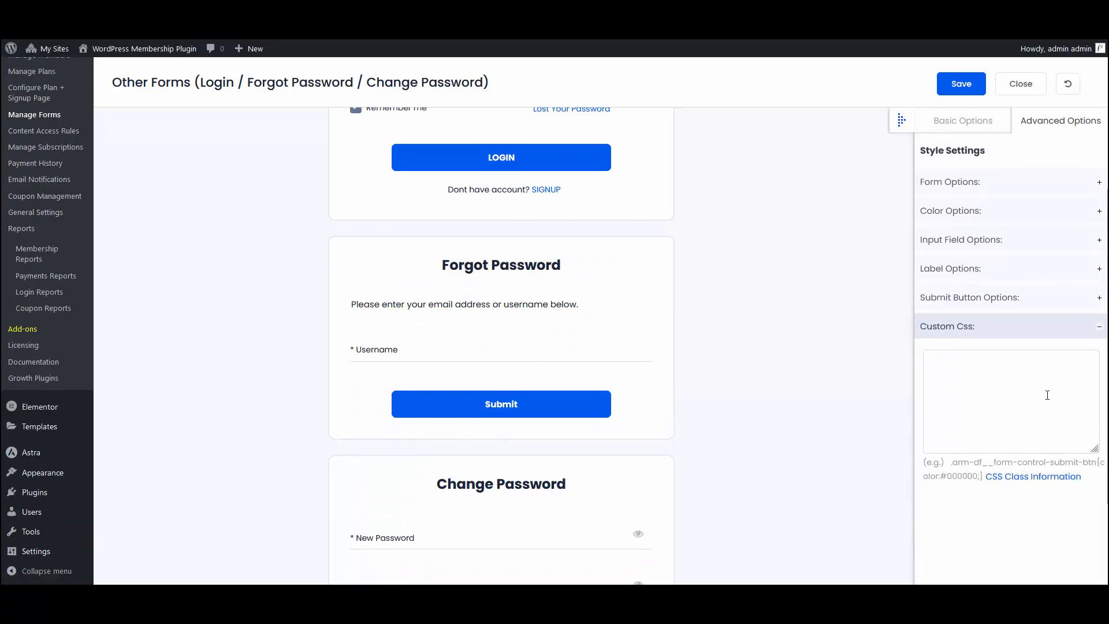
{"action": "left_click", "coordinate": [1016, 477]}
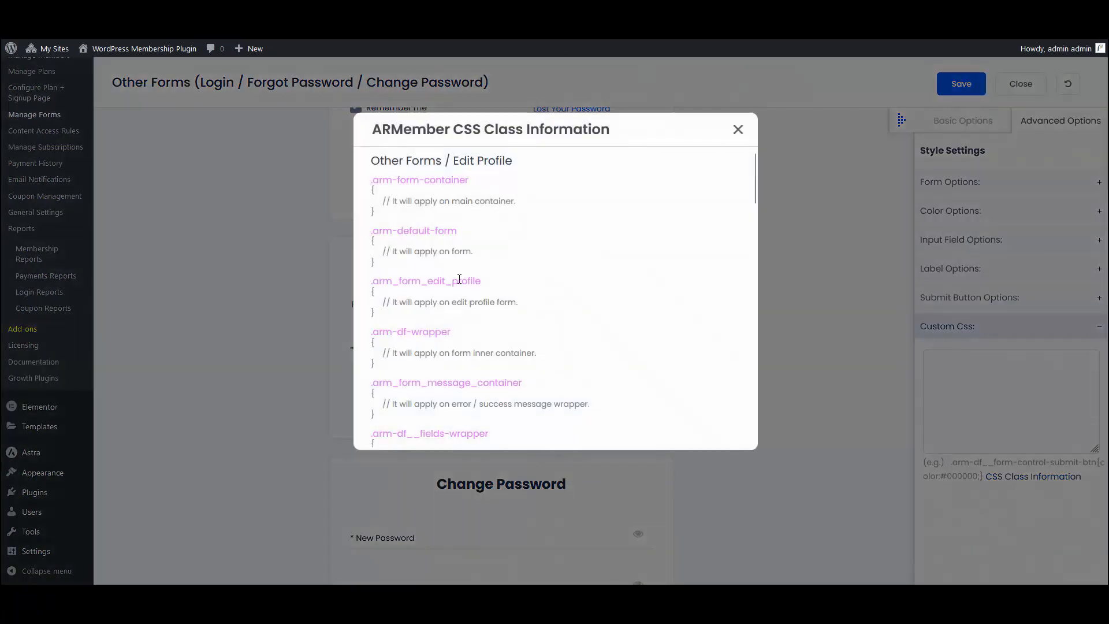
{"action": "scroll", "coordinate": [460, 278], "scroll_direction": "down", "scroll_amount": 10}
{"action": "scroll", "coordinate": [459, 279], "scroll_direction": "up", "scroll_amount": 10}
{"action": "left_click", "coordinate": [737, 129]}
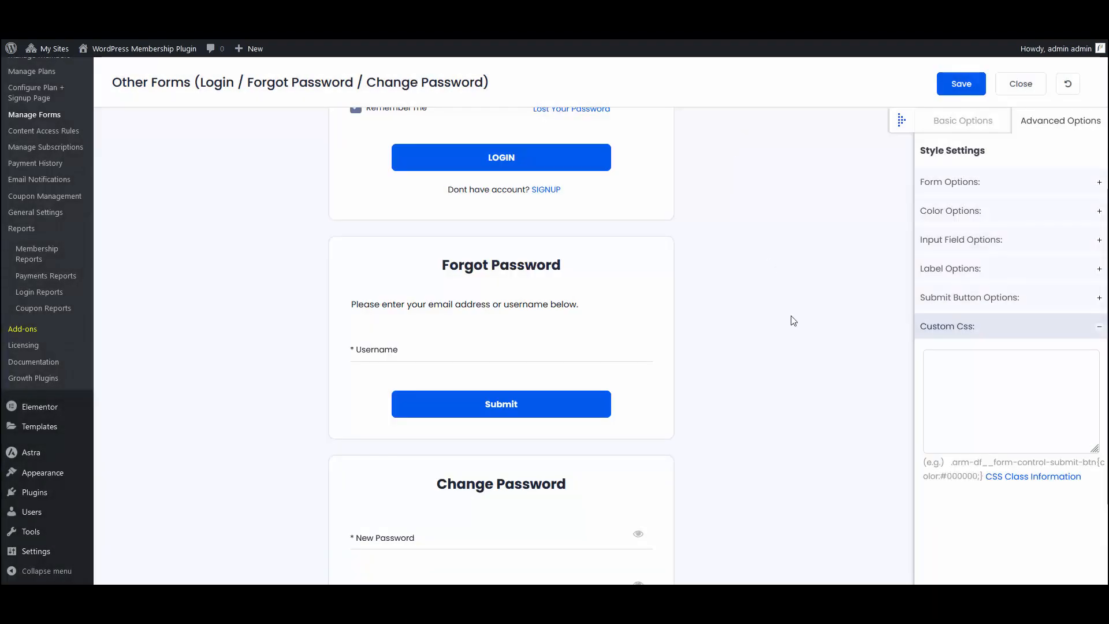
Step: Save the customized Login-access form set and close its editor to return to the forms list
{"action": "left_click", "coordinate": [958, 85]}
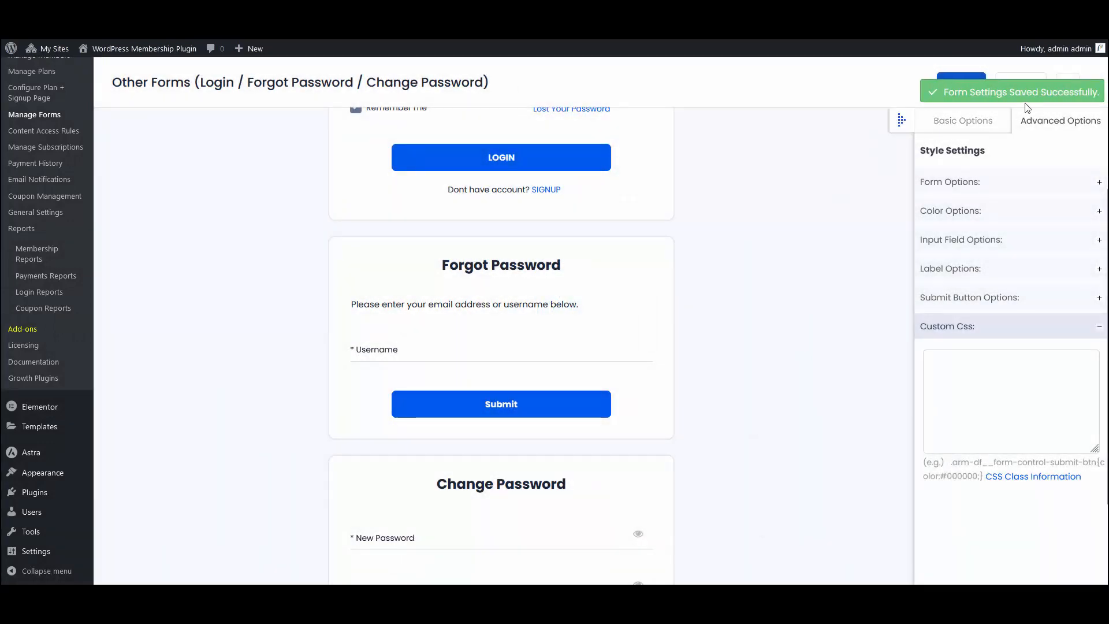
{"action": "scroll", "coordinate": [739, 297], "scroll_direction": "up", "scroll_amount": 5}
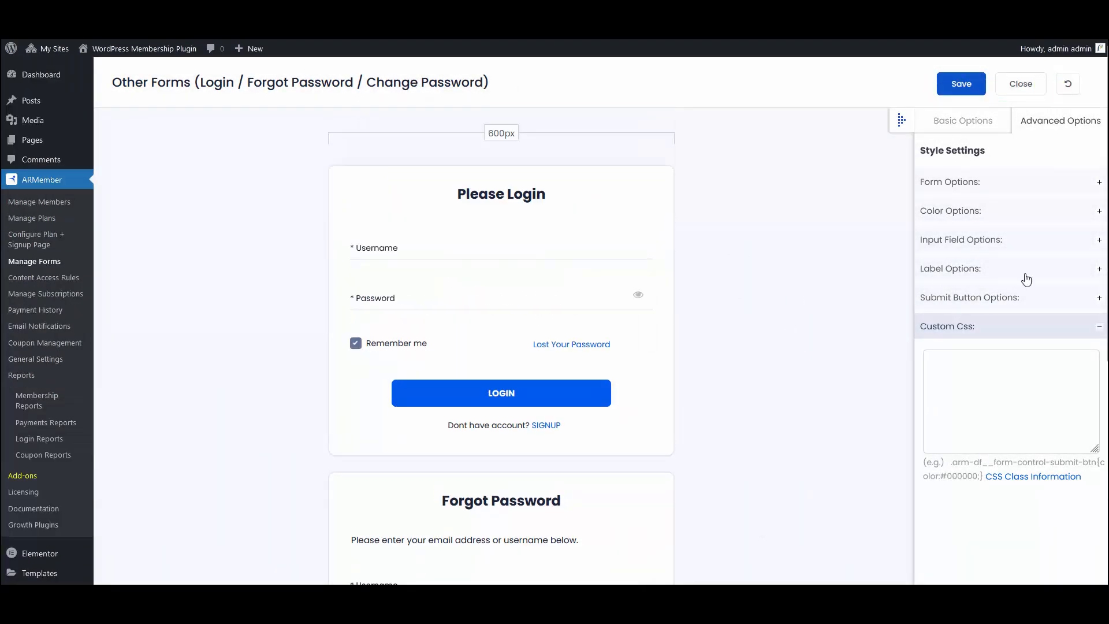
{"action": "left_click", "coordinate": [1018, 87]}
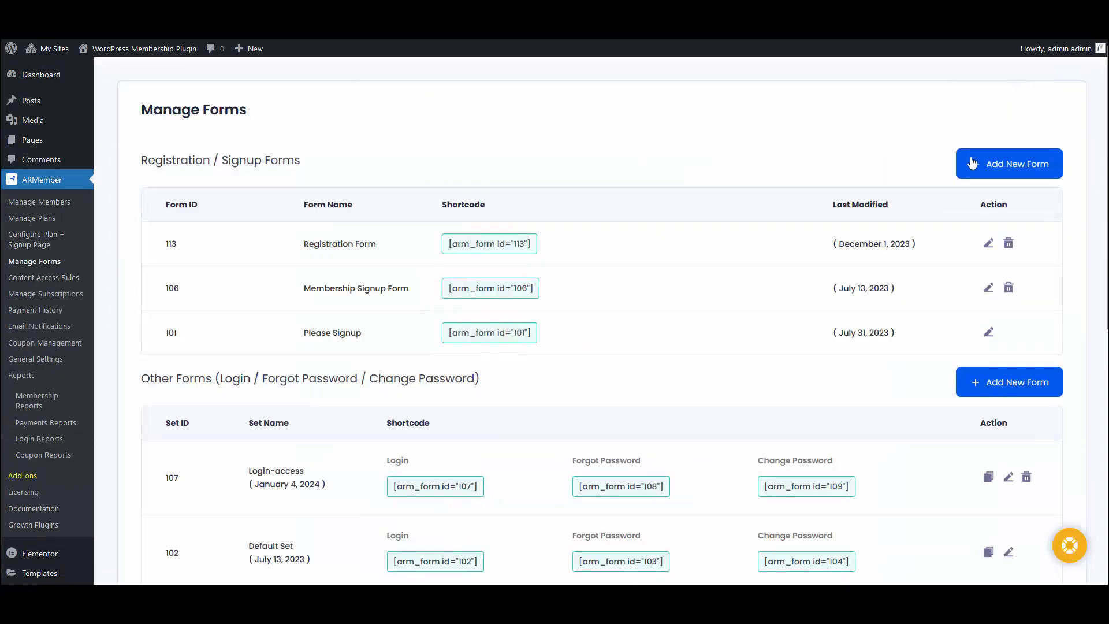
Step: Copy the Login shortcode [arm_form id="107"] of the Login-access set under Other Forms
{"action": "scroll", "coordinate": [507, 223], "scroll_direction": "down", "scroll_amount": 3}
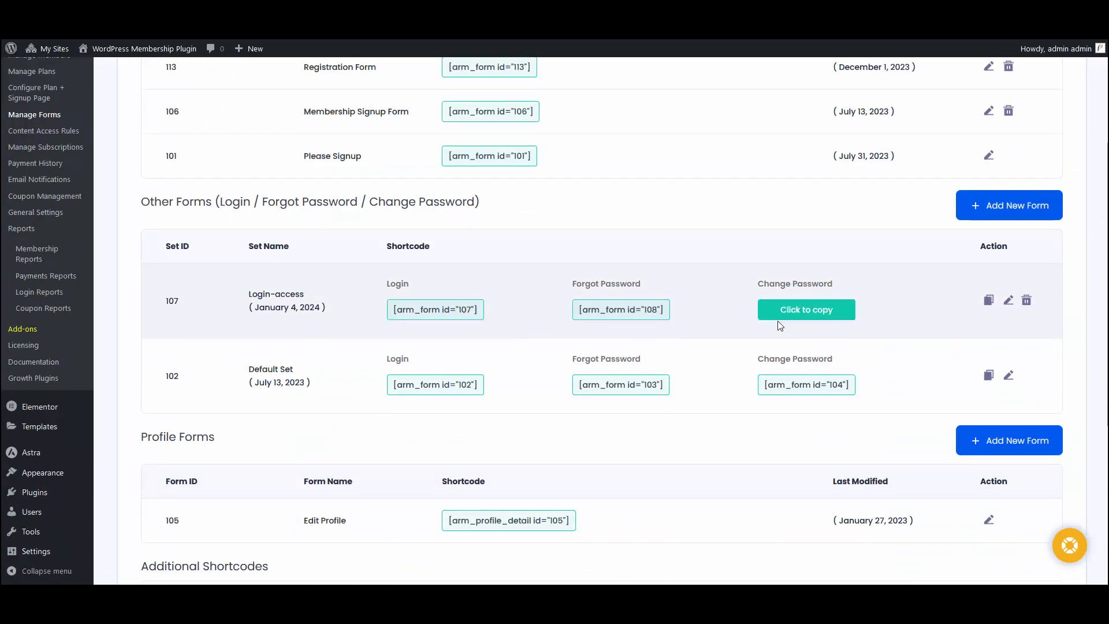
{"action": "left_click", "coordinate": [454, 321]}
{"action": "scroll", "coordinate": [455, 321], "scroll_direction": "up", "scroll_amount": 3}
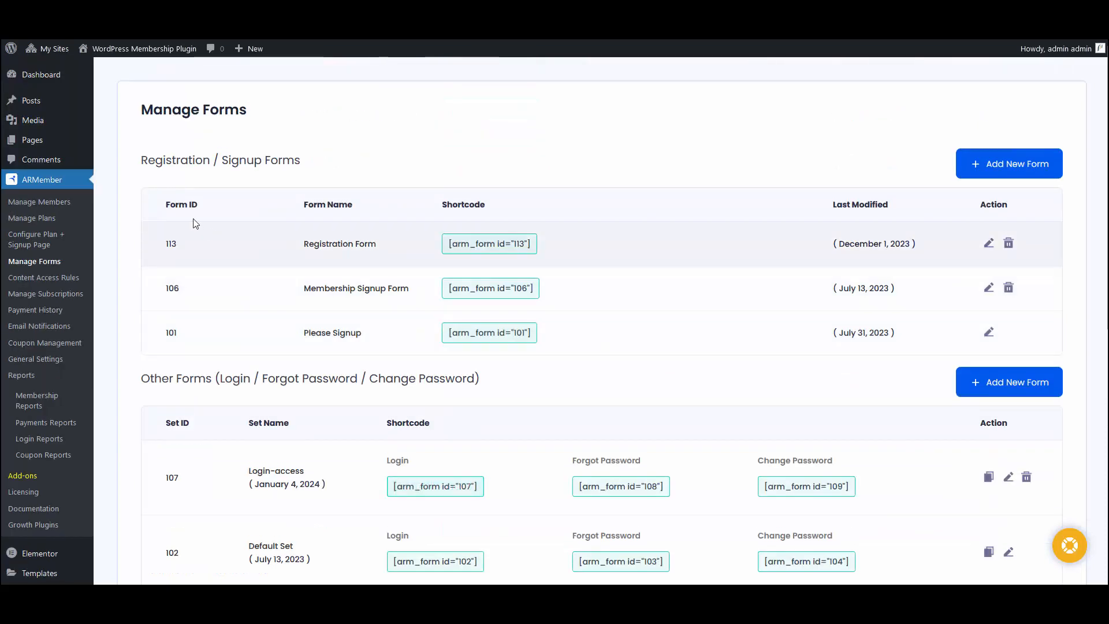
Step: Go to the list of all site pages and open the Login page for editing
{"action": "mouse_move", "coordinate": [53, 142]}
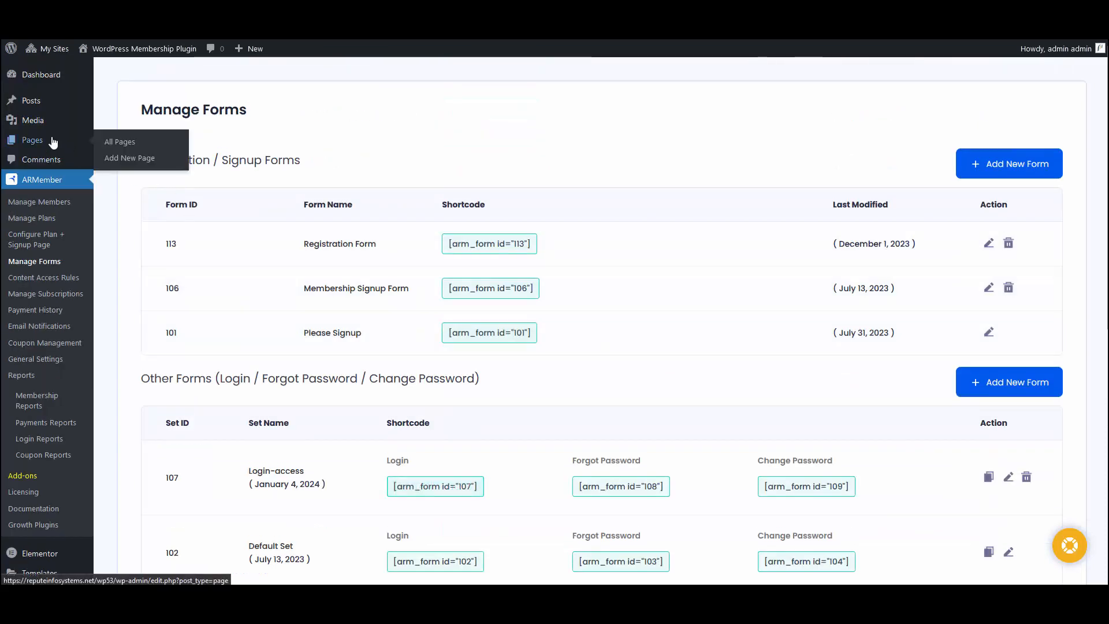
{"action": "left_click", "coordinate": [112, 142]}
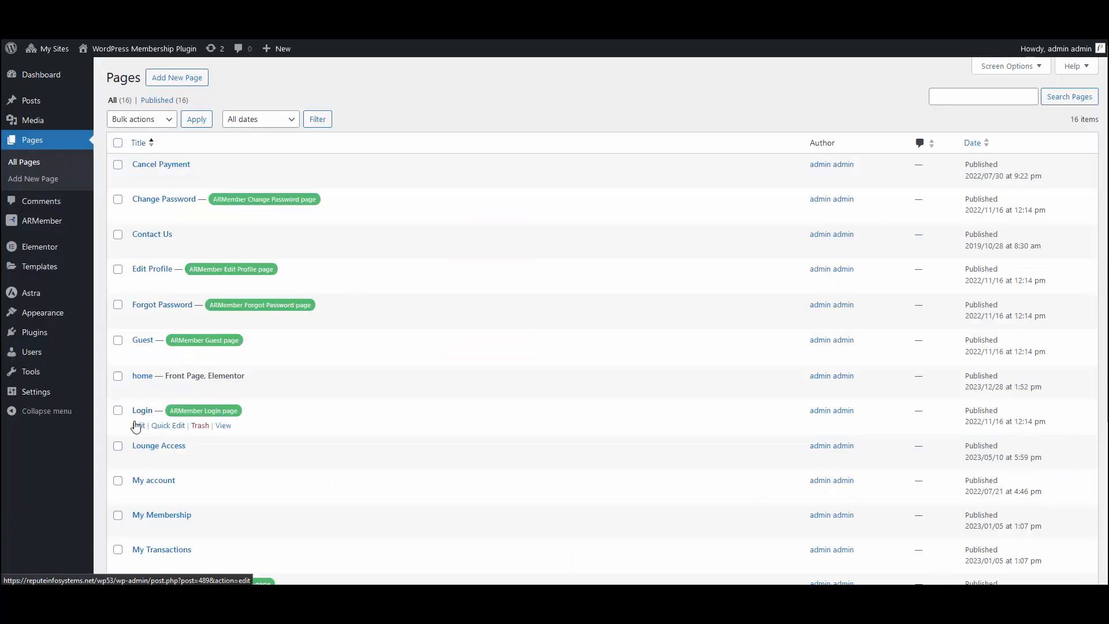
{"action": "left_click", "coordinate": [138, 425]}
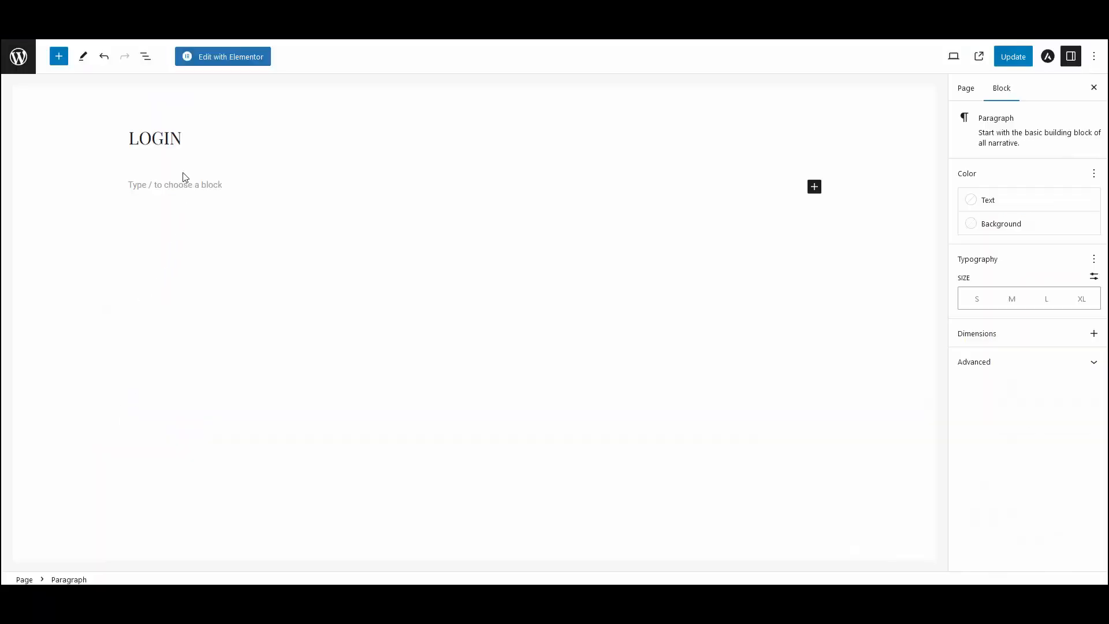
Step: Paste the shortcode [arm_form id="107"] into the empty block of the Login page and update the page
{"action": "left_click", "coordinate": [176, 185]}
{"action": "key", "text": "ctrl+v"}
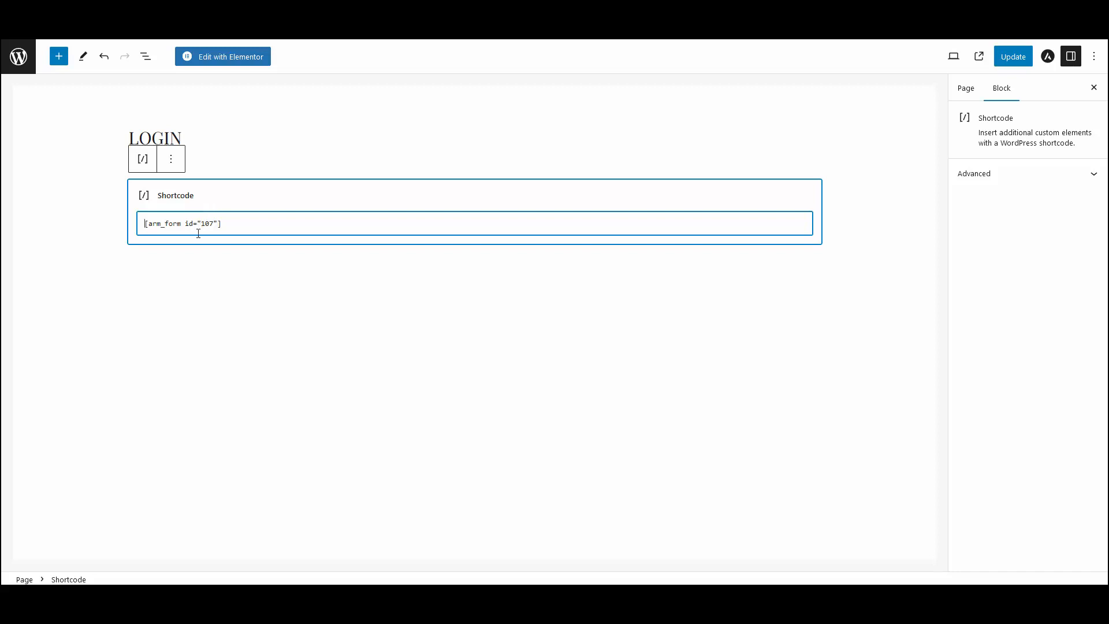
{"action": "left_click", "coordinate": [1012, 57]}
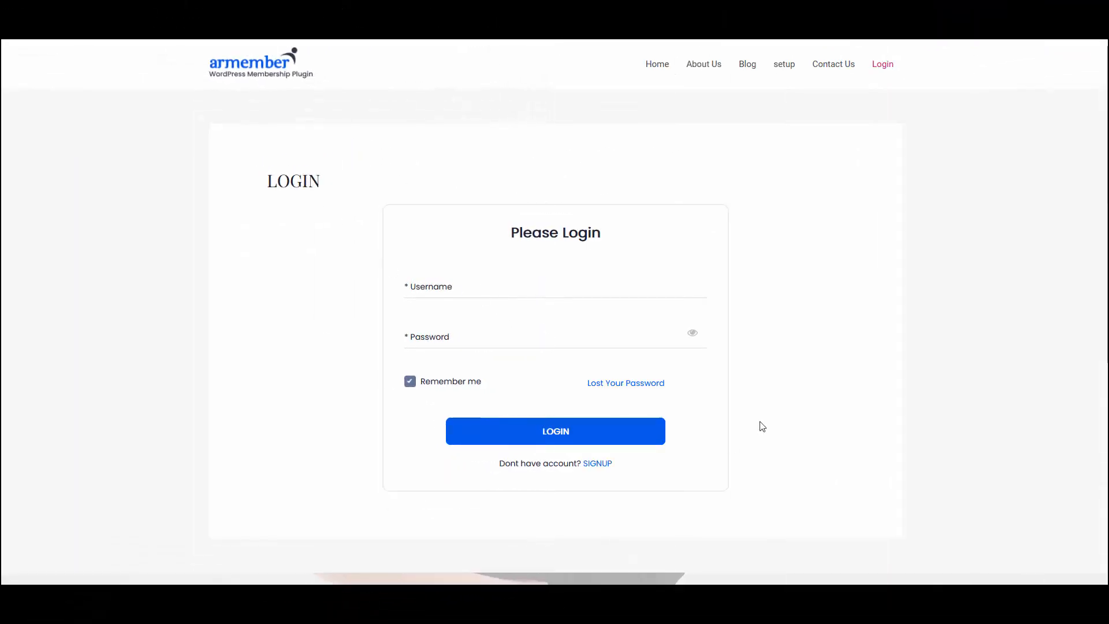
Step: On the published login page, try out the form's Password field and untick Remember me
{"action": "left_click", "coordinate": [450, 341]}
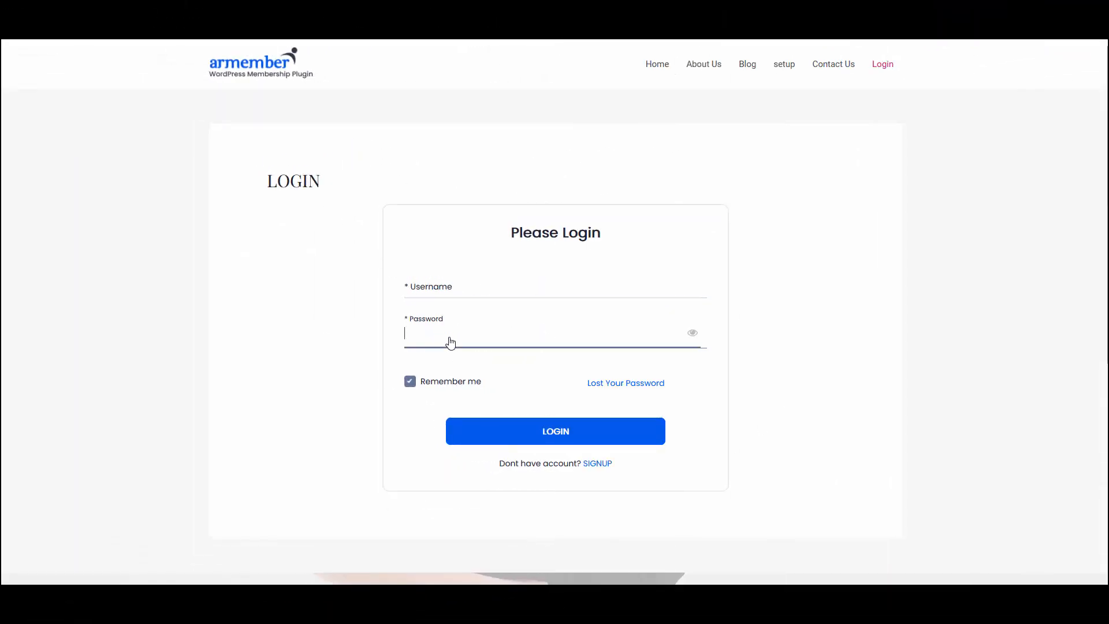
{"action": "left_click", "coordinate": [443, 384]}
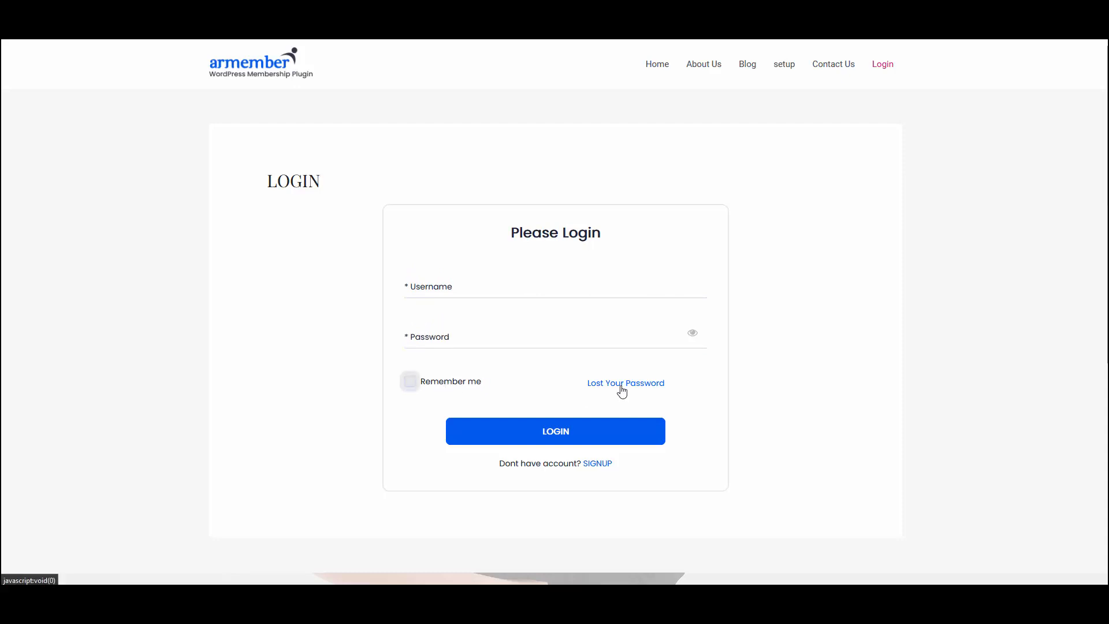
Step: Check the login form's Lost Your Password and SIGNUP links, opening and closing the popup form of each
{"action": "left_click", "coordinate": [622, 390]}
{"action": "left_click", "coordinate": [500, 352]}
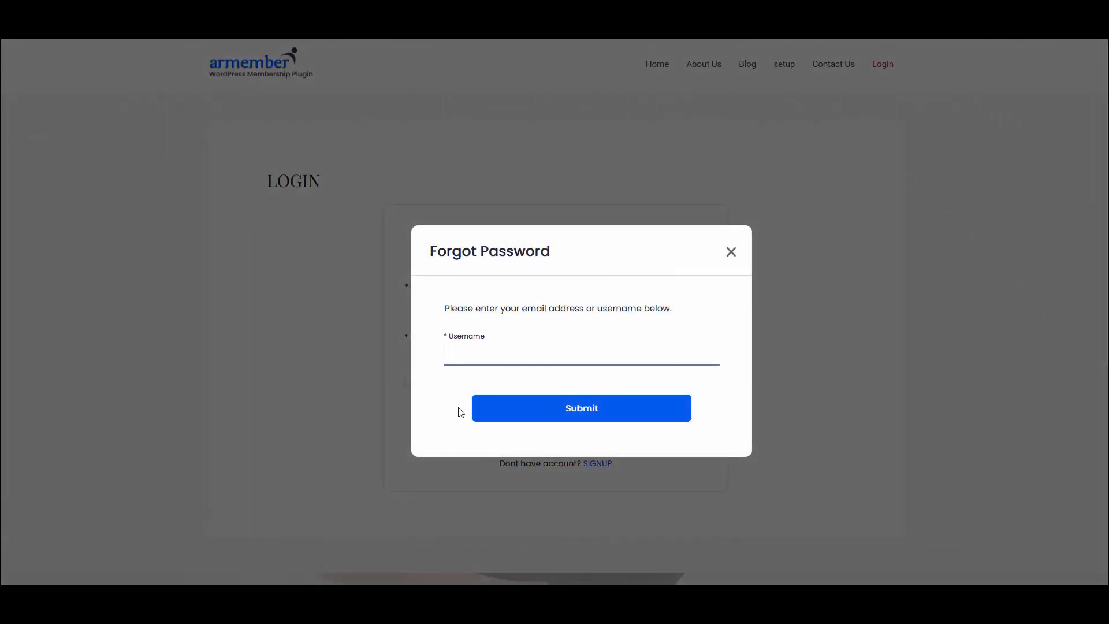
{"action": "left_click", "coordinate": [729, 253]}
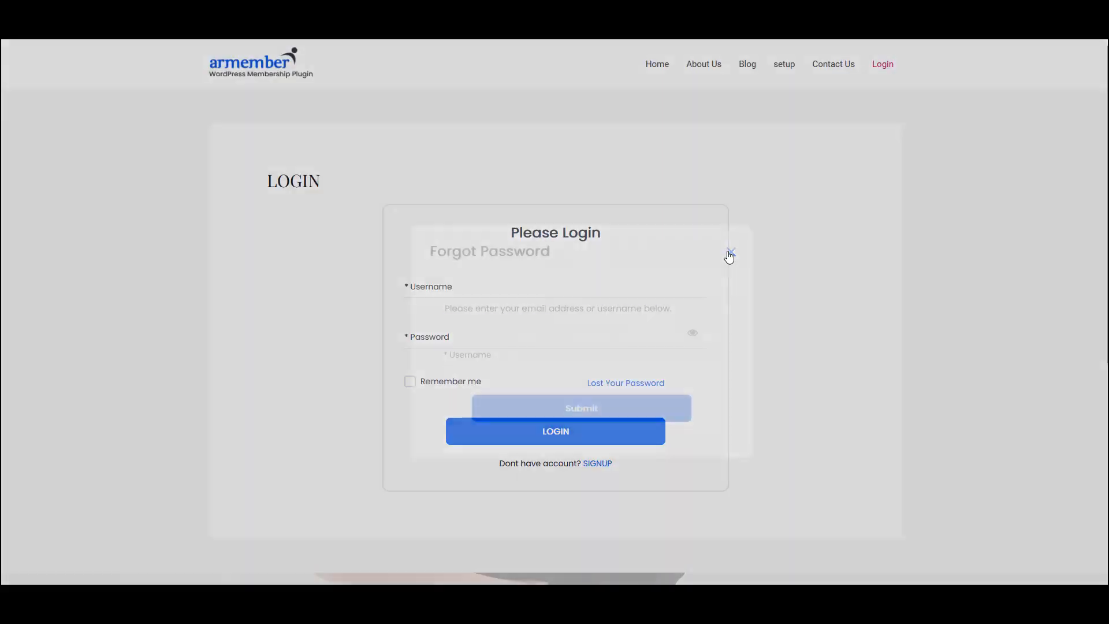
{"action": "left_click", "coordinate": [600, 464]}
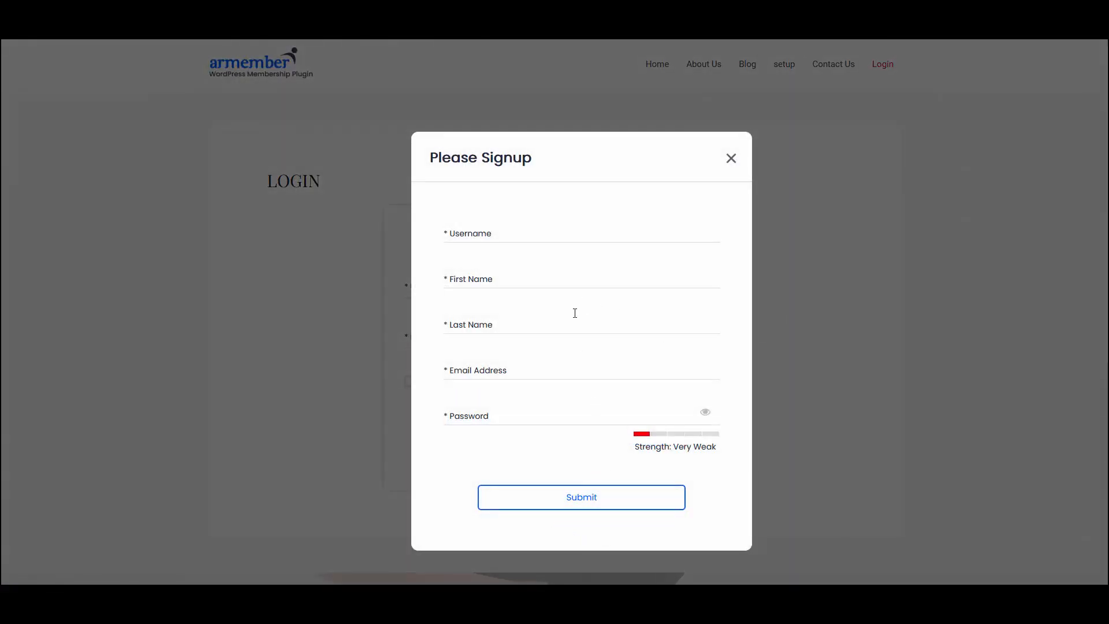
{"action": "left_click", "coordinate": [730, 158]}
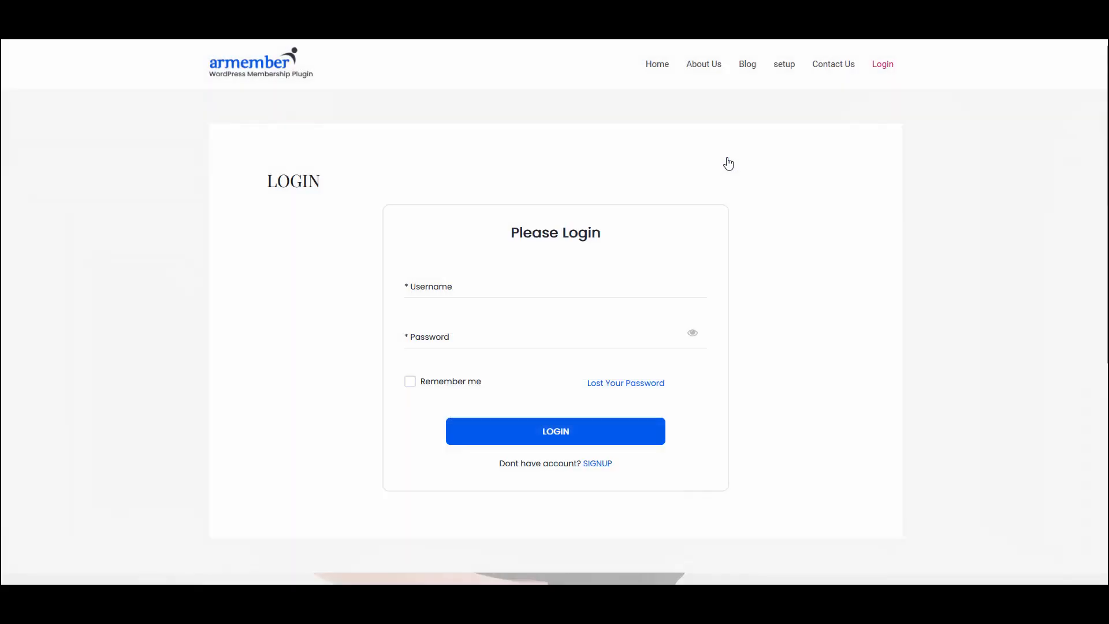